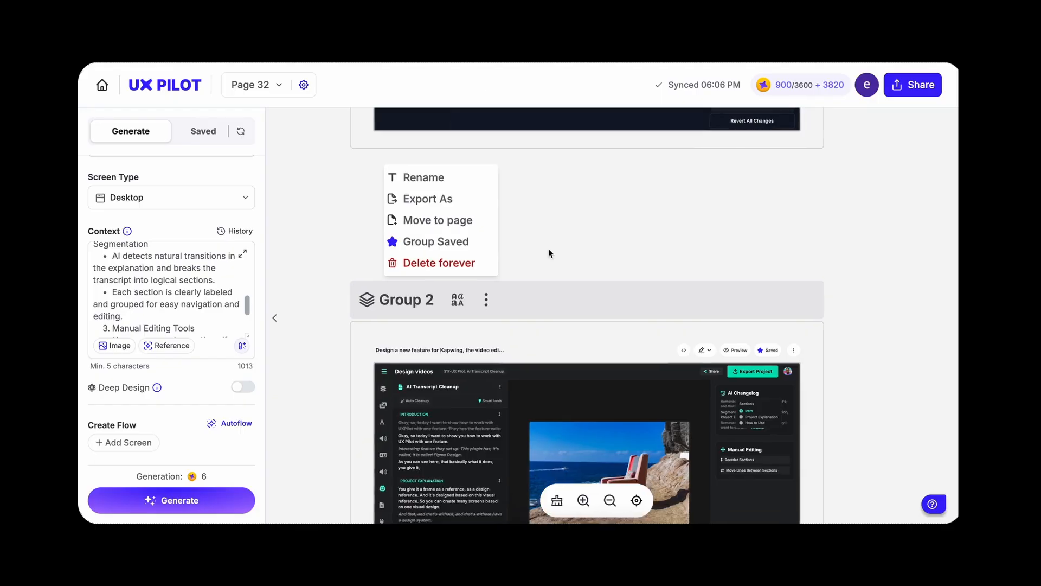
Review the generated transcript cleanup screens in Groups 1 to 3 on Page 32
{"action": "scroll", "coordinate": [548, 247], "scroll_direction": "down", "scroll_amount": 10}
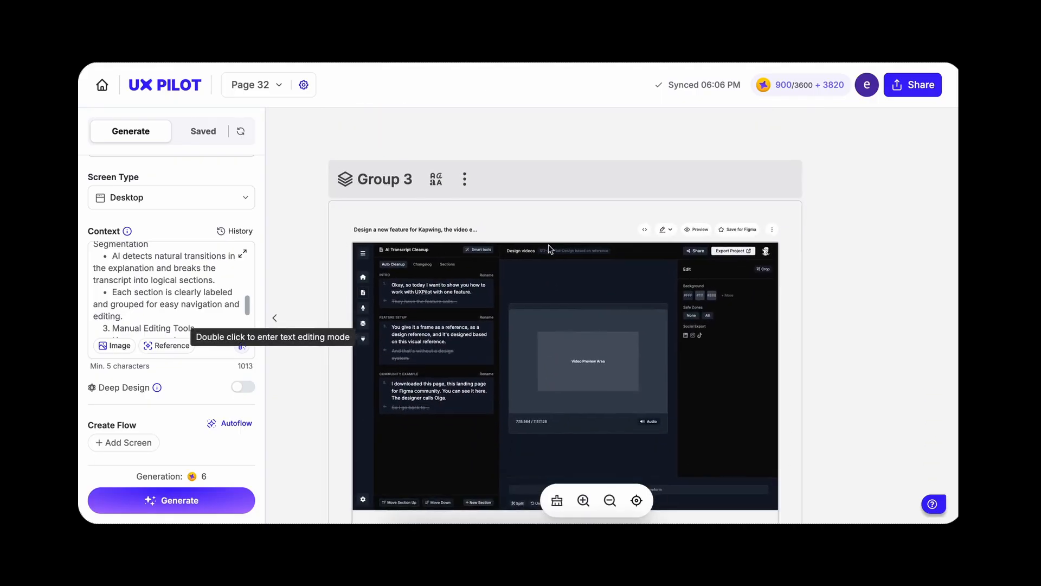
{"action": "scroll", "coordinate": [549, 238], "scroll_direction": "down", "scroll_amount": 8}
{"action": "scroll", "coordinate": [549, 237], "scroll_direction": "up", "scroll_amount": 6}
{"action": "scroll", "coordinate": [549, 238], "scroll_direction": "up", "scroll_amount": 5}
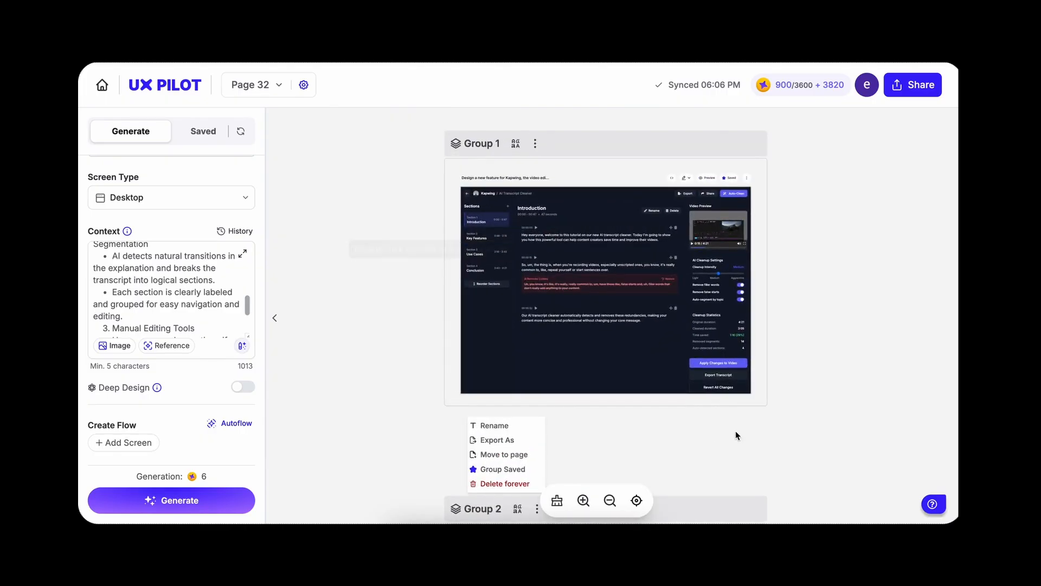
{"action": "scroll", "coordinate": [735, 435], "scroll_direction": "up", "scroll_amount": 4}
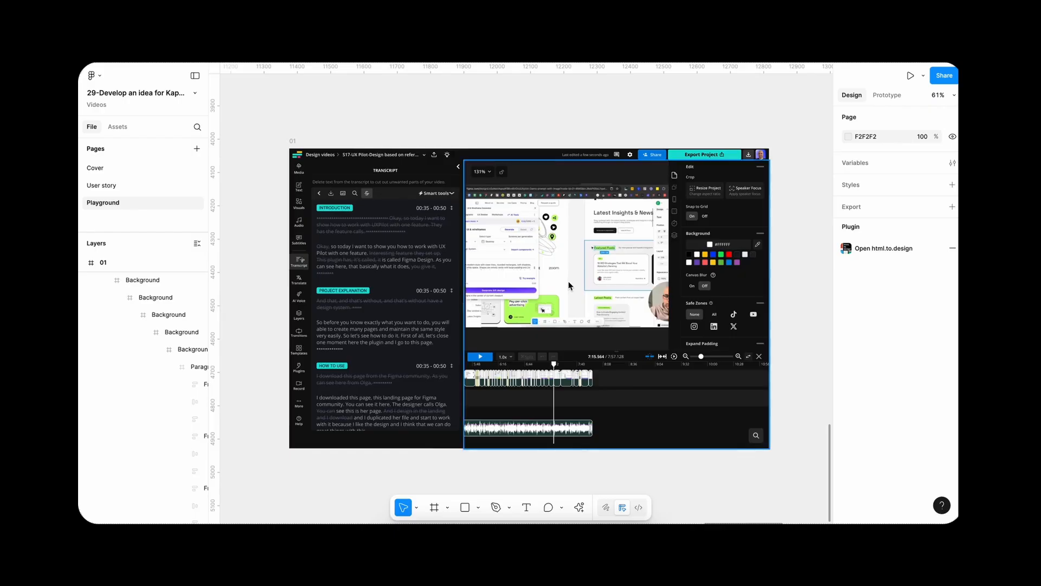
Look over the final editor mockup, the sketches and the transcript wireframes on the Playground page in Figma
{"action": "scroll", "coordinate": [570, 286], "scroll_direction": "down", "scroll_amount": 5}
{"action": "scroll", "coordinate": [570, 285], "scroll_direction": "up", "scroll_amount": 10}
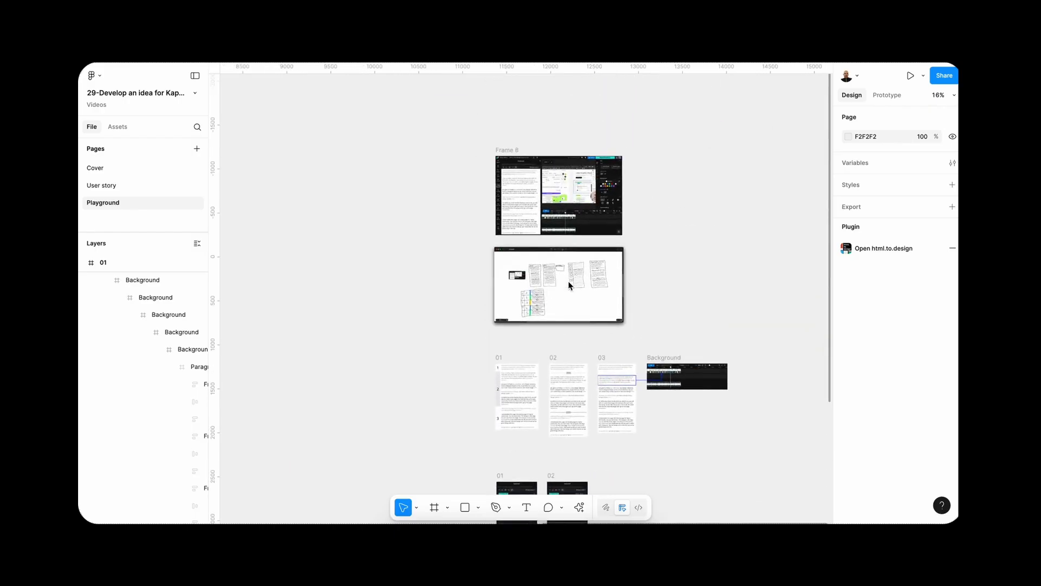
{"action": "scroll", "coordinate": [568, 283], "scroll_direction": "up", "scroll_amount": 5}
{"action": "scroll", "coordinate": [569, 277], "scroll_direction": "down", "scroll_amount": 8}
{"action": "scroll", "coordinate": [568, 269], "scroll_direction": "down", "scroll_amount": 2}
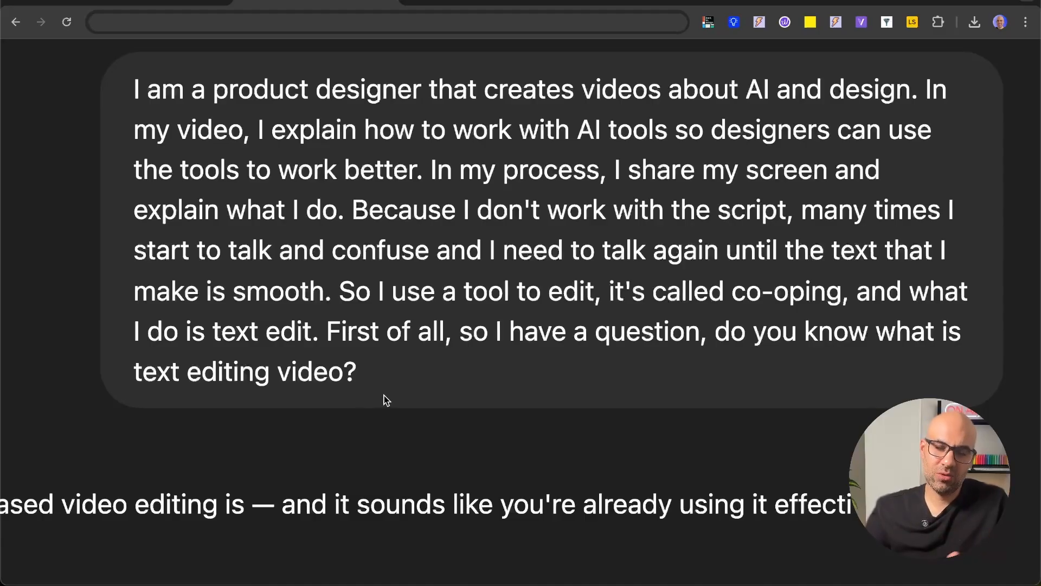
Read the ChatGPT conversation about text-based video editing, including the struck-through transcript example and its explanation
{"action": "scroll", "coordinate": [384, 396], "scroll_direction": "down", "scroll_amount": 3, "text": "ctrl"}
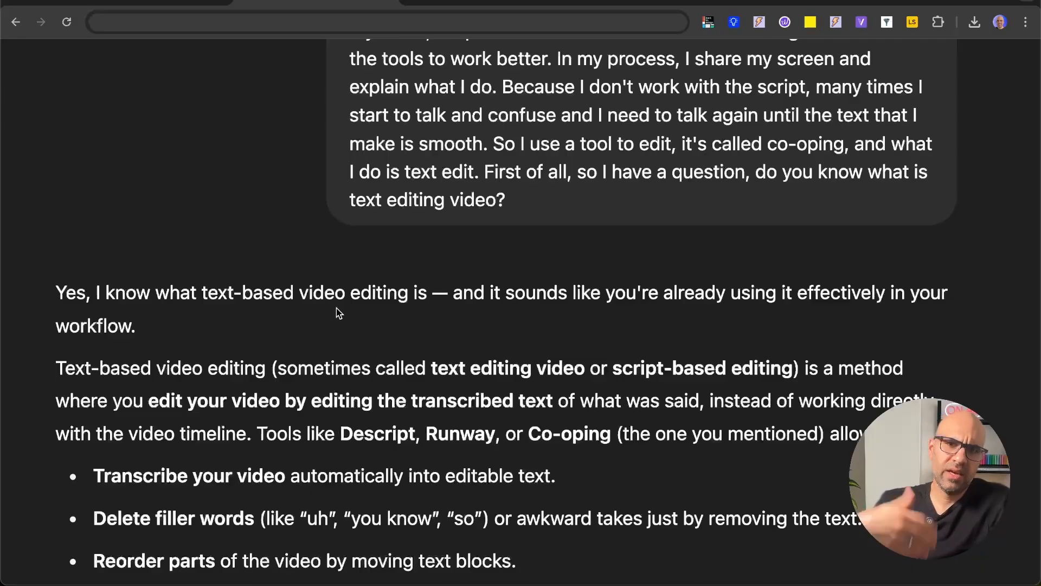
{"action": "scroll", "coordinate": [336, 308], "scroll_direction": "down", "scroll_amount": 10}
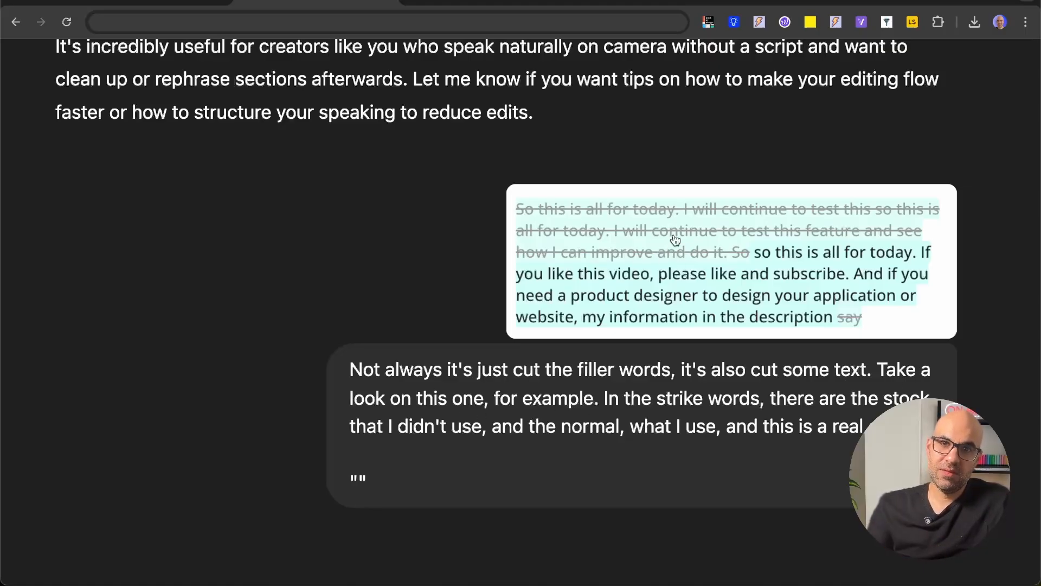
{"action": "scroll", "coordinate": [675, 240], "scroll_direction": "down", "scroll_amount": 8}
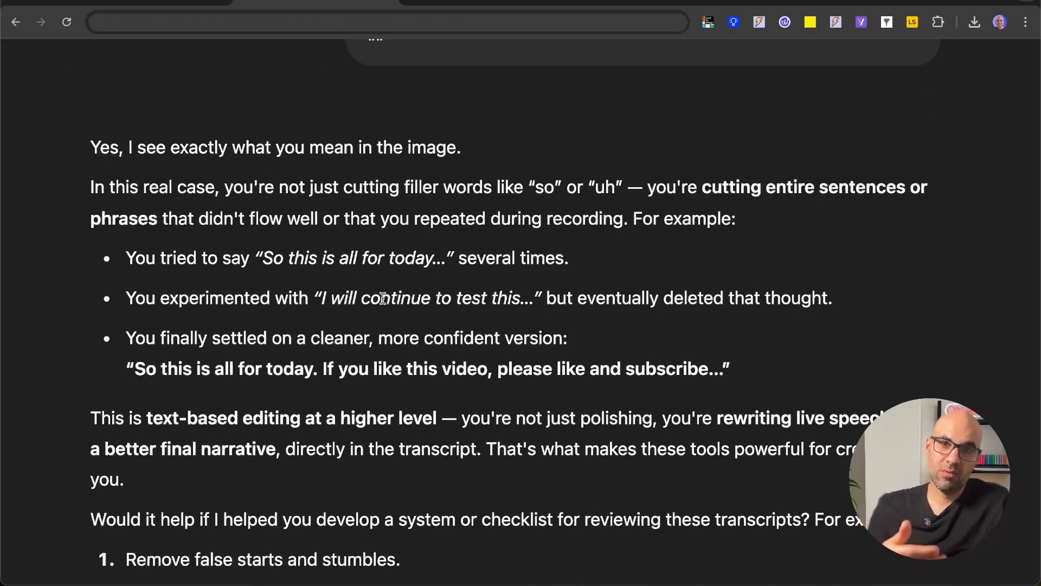
{"action": "scroll", "coordinate": [384, 300], "scroll_direction": "down", "scroll_amount": 1}
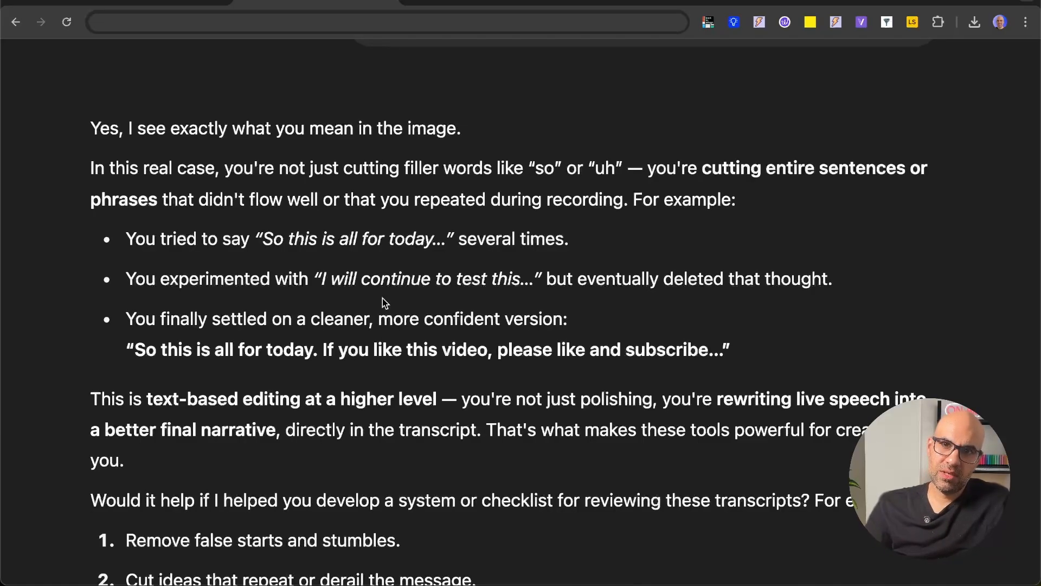
{"action": "scroll", "coordinate": [382, 299], "scroll_direction": "down", "scroll_amount": 10}
{"action": "scroll", "coordinate": [383, 298], "scroll_direction": "down", "scroll_amount": 1}
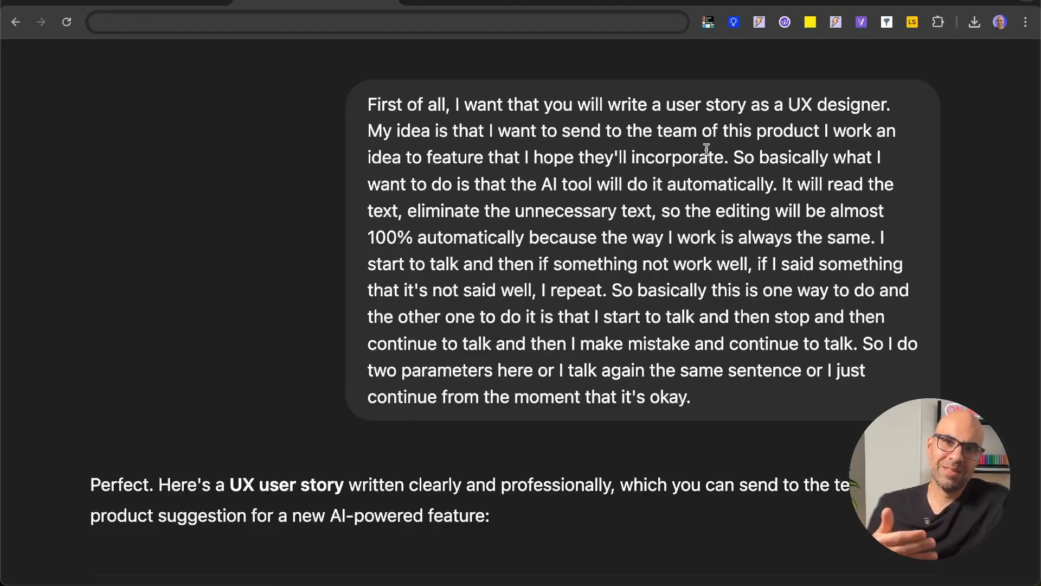
Read the user story, the Kapwing feature proposal and the suggested AI auto-cleanup workflow in the chat
{"action": "scroll", "coordinate": [662, 282], "scroll_direction": "down", "scroll_amount": 10}
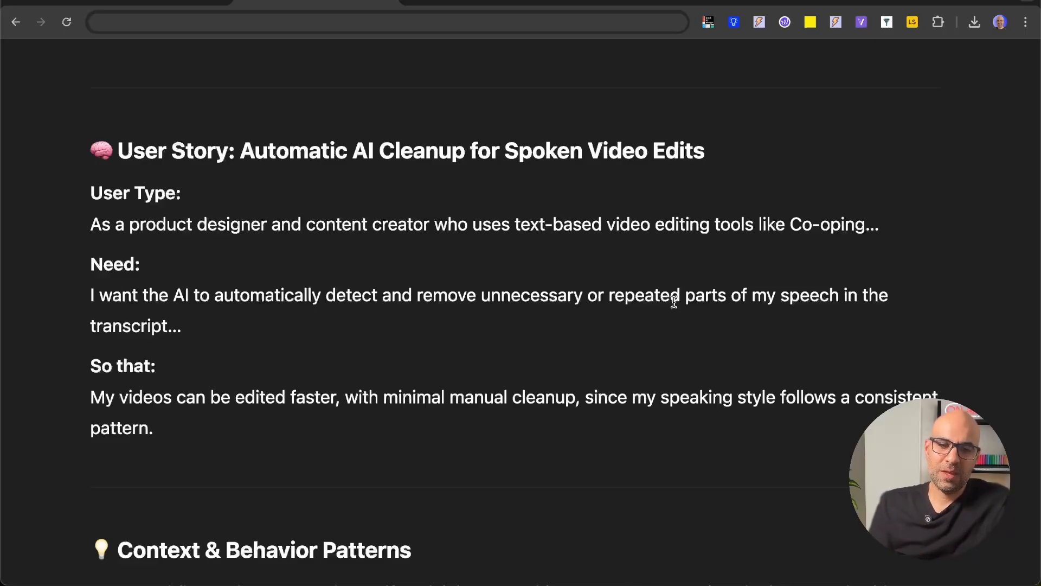
{"action": "scroll", "coordinate": [674, 301], "scroll_direction": "down", "scroll_amount": 20}
{"action": "scroll", "coordinate": [673, 301], "scroll_direction": "down", "scroll_amount": 15}
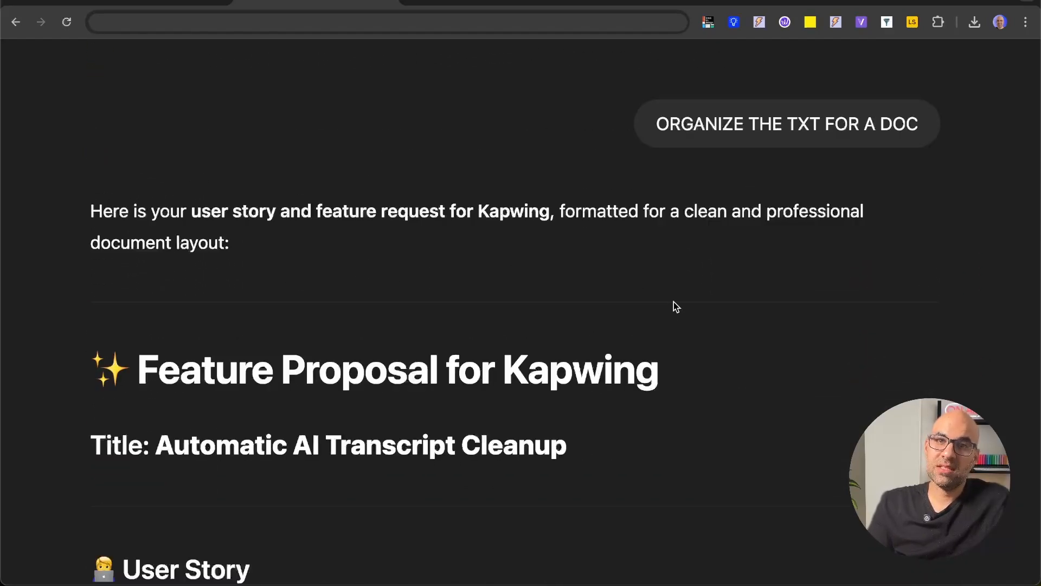
{"action": "scroll", "coordinate": [674, 301], "scroll_direction": "down", "scroll_amount": 11}
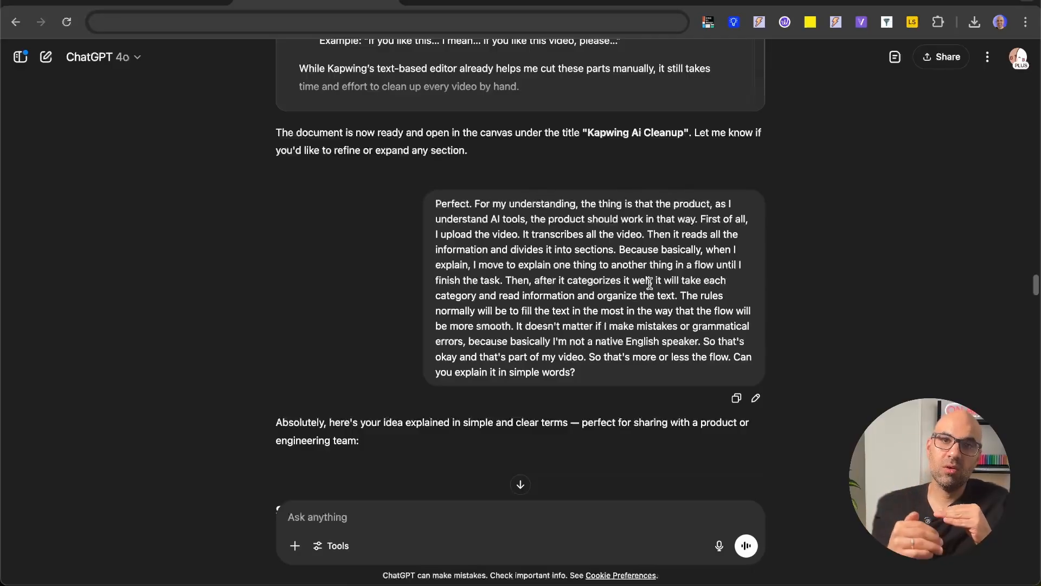
{"action": "scroll", "coordinate": [579, 350], "scroll_direction": "up", "scroll_amount": 5}
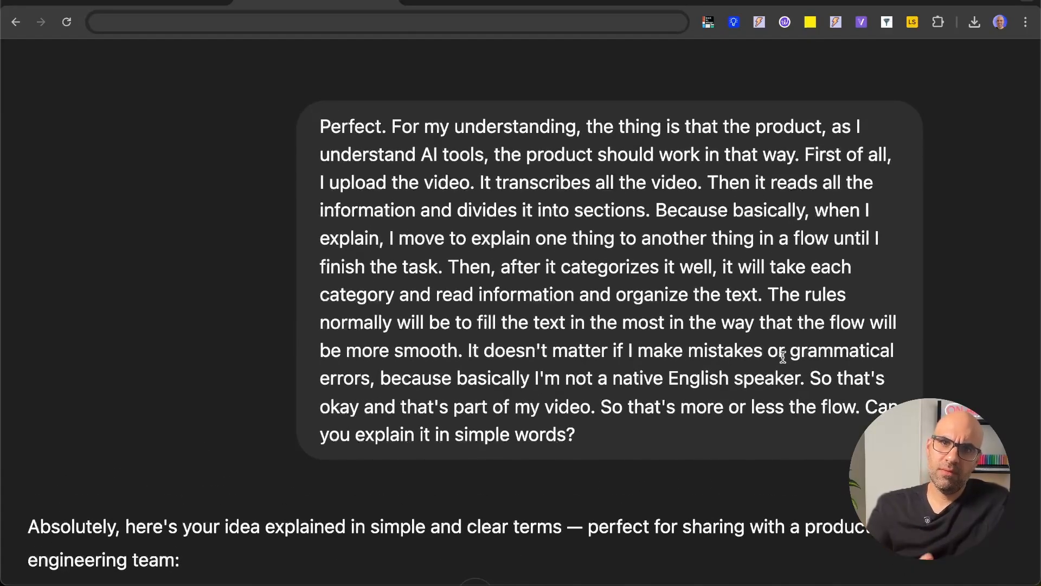
{"action": "scroll", "coordinate": [494, 366], "scroll_direction": "down", "scroll_amount": 1}
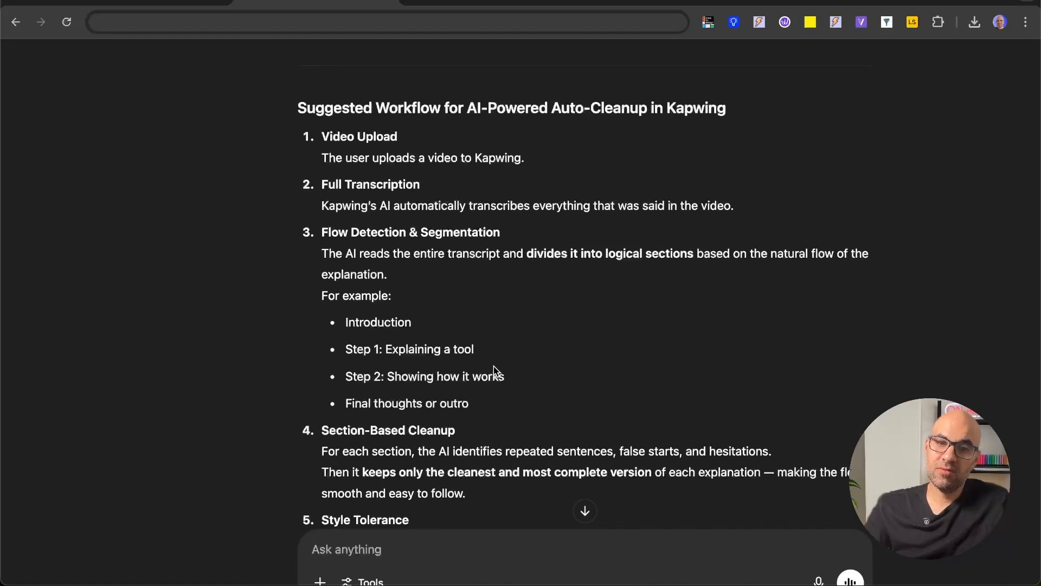
{"action": "scroll", "coordinate": [493, 366], "scroll_direction": "down", "scroll_amount": 8}
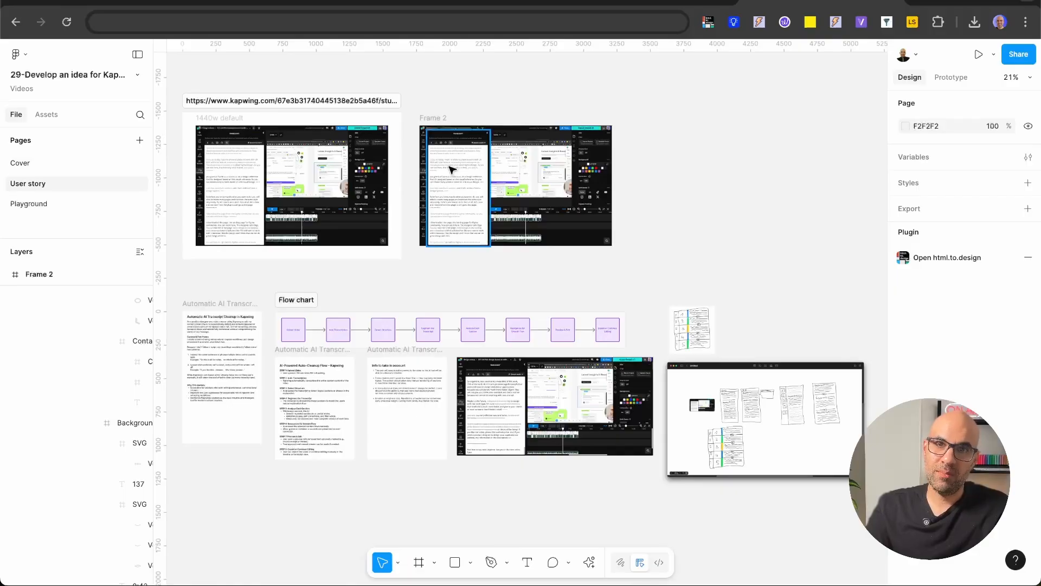
Examine the user story, AI-Powered Auto-Cleanup Flow and additional info documents on Figma's User story page
{"action": "scroll", "coordinate": [452, 169], "scroll_direction": "left", "scroll_amount": 3}
{"action": "scroll", "coordinate": [326, 323], "scroll_direction": "up", "scroll_amount": 10}
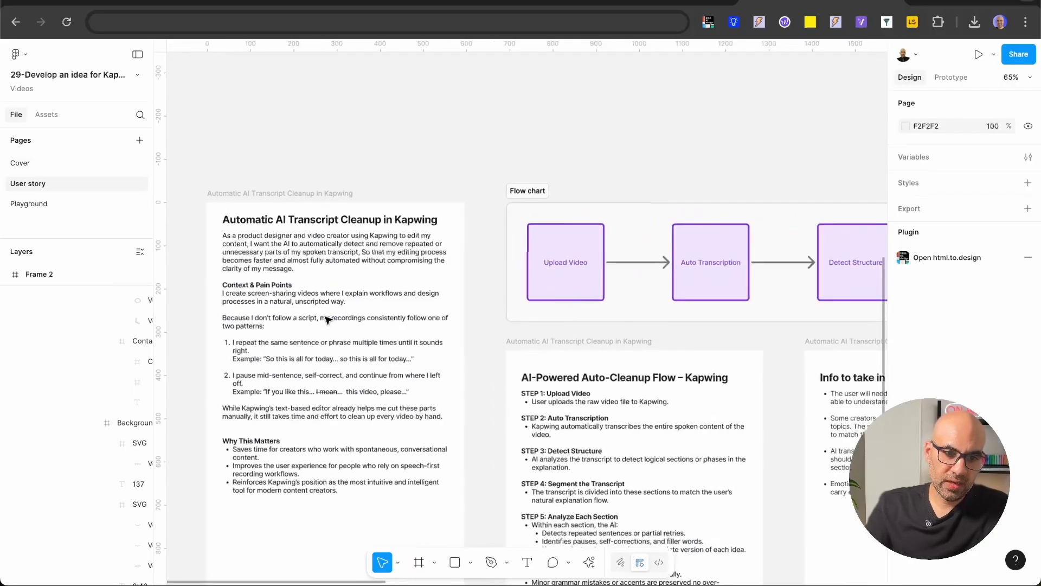
{"action": "scroll", "coordinate": [409, 298], "scroll_direction": "down", "scroll_amount": 5}
{"action": "scroll", "coordinate": [409, 298], "scroll_direction": "right", "scroll_amount": 5}
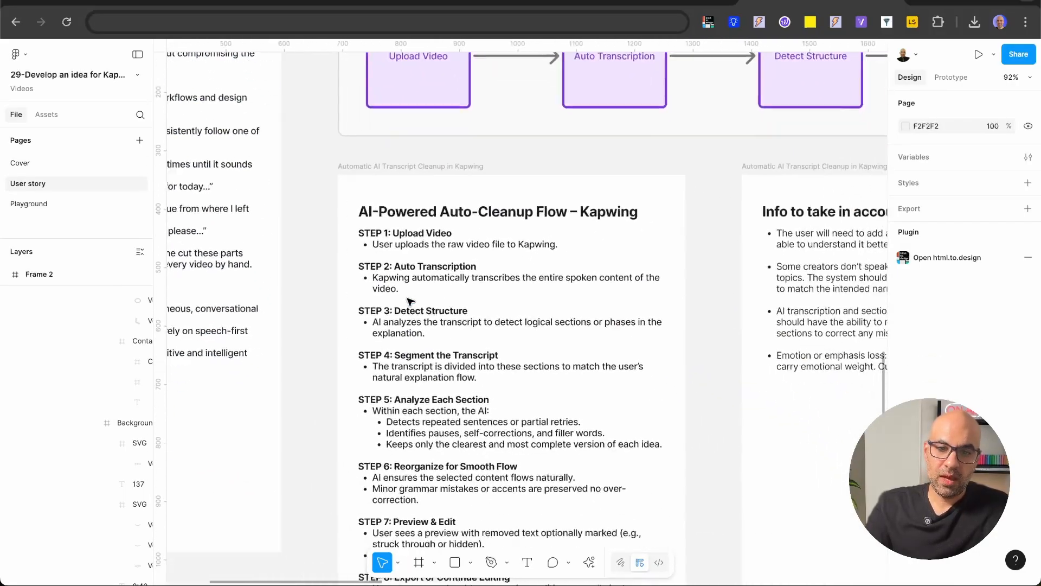
{"action": "scroll", "coordinate": [525, 256], "scroll_direction": "right", "scroll_amount": 5}
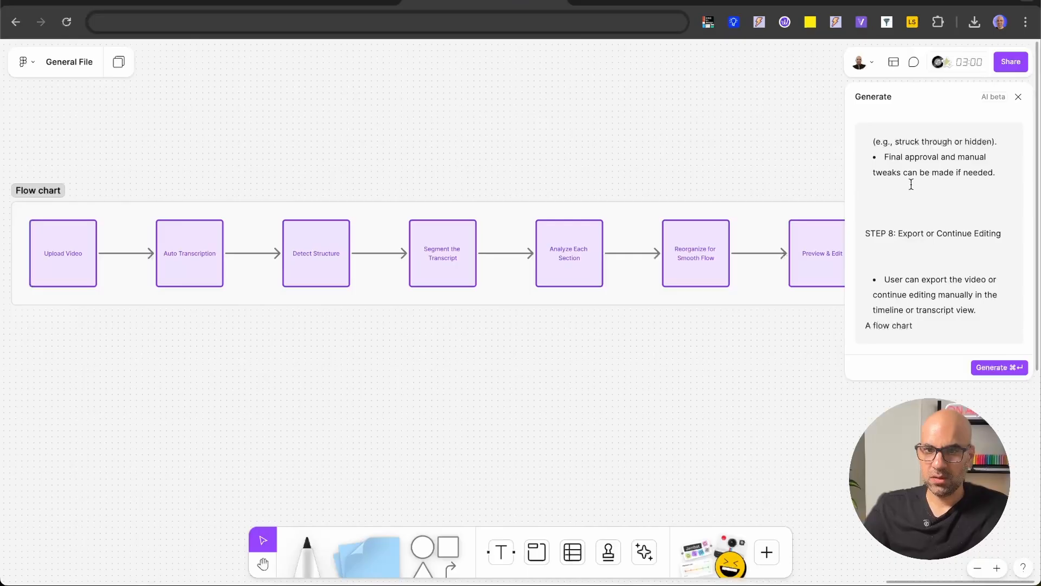
Follow the flow chart in the FigJam General File from Upload Video through Preview & Edit to its last stage
{"action": "scroll", "coordinate": [350, 321], "scroll_direction": "left", "scroll_amount": 1}
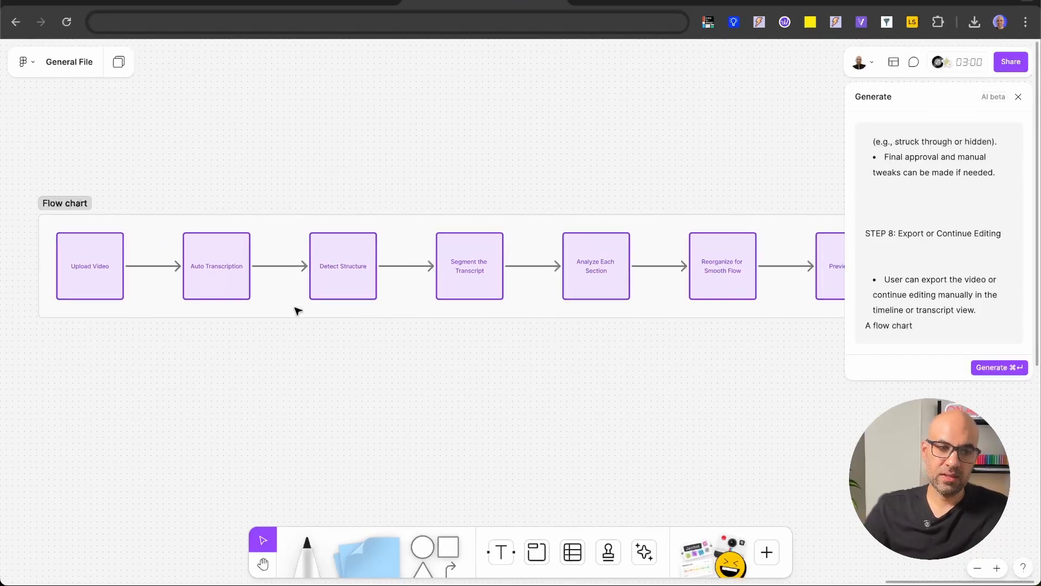
{"action": "scroll", "coordinate": [73, 297], "scroll_direction": "up", "scroll_amount": 1}
{"action": "scroll", "coordinate": [74, 297], "scroll_direction": "up", "scroll_amount": 3}
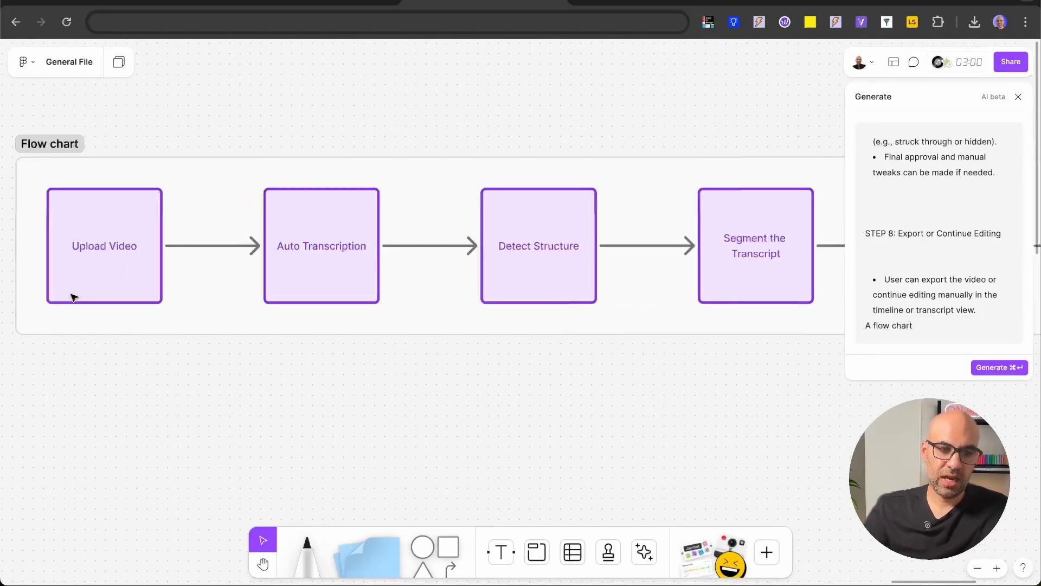
{"action": "scroll", "coordinate": [323, 323], "scroll_direction": "right", "scroll_amount": 3}
{"action": "scroll", "coordinate": [323, 323], "scroll_direction": "right", "scroll_amount": 3}
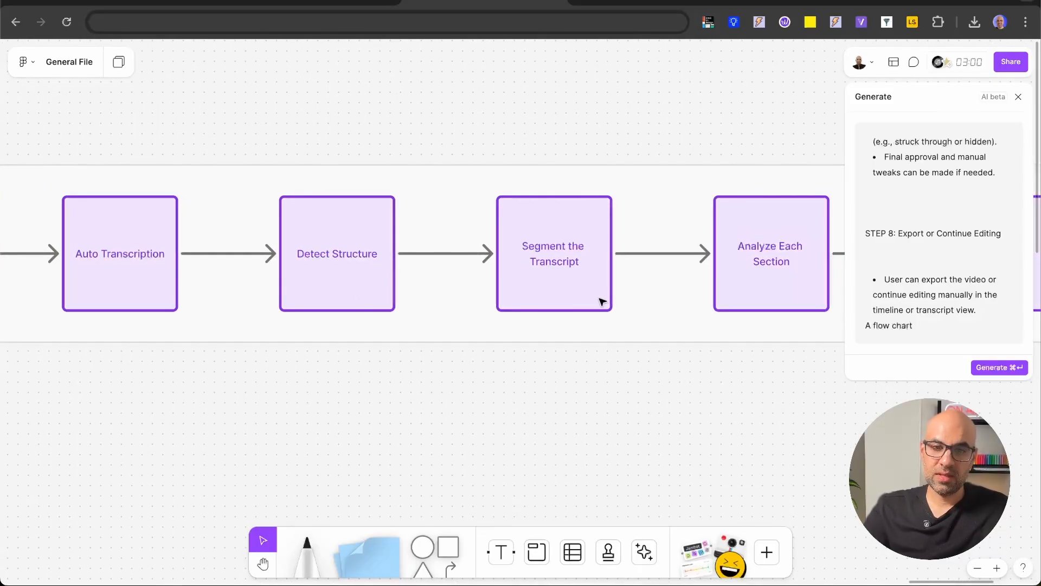
{"action": "scroll", "coordinate": [601, 300], "scroll_direction": "right", "scroll_amount": 3}
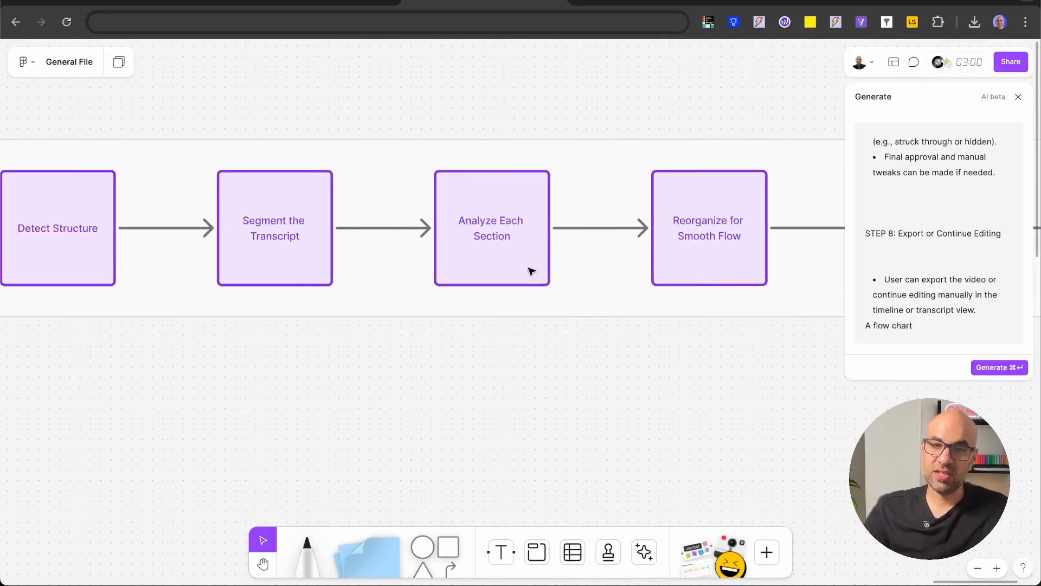
{"action": "scroll", "coordinate": [530, 272], "scroll_direction": "right", "scroll_amount": 8}
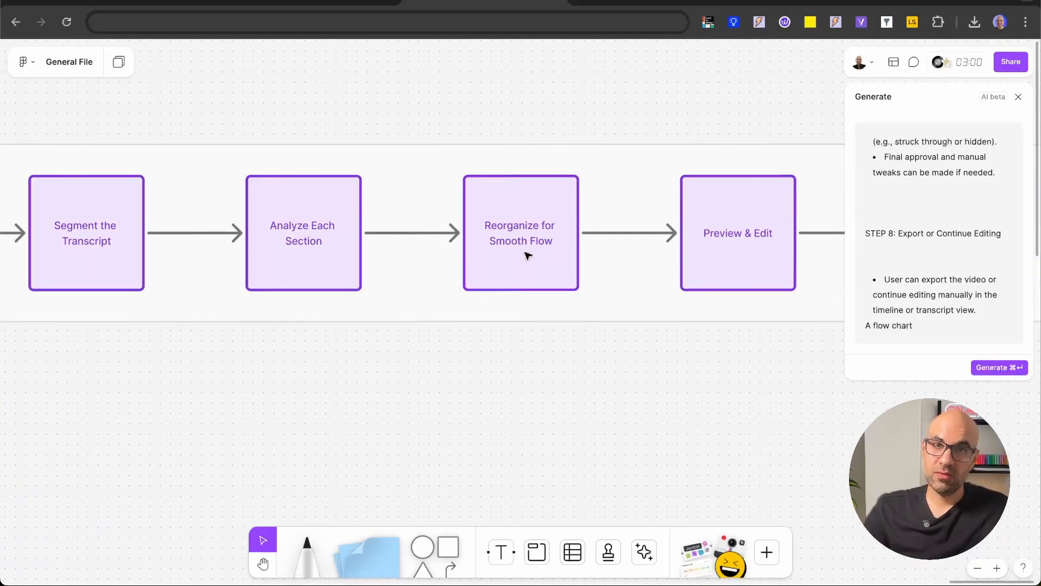
{"action": "scroll", "coordinate": [542, 260], "scroll_direction": "right", "scroll_amount": 9}
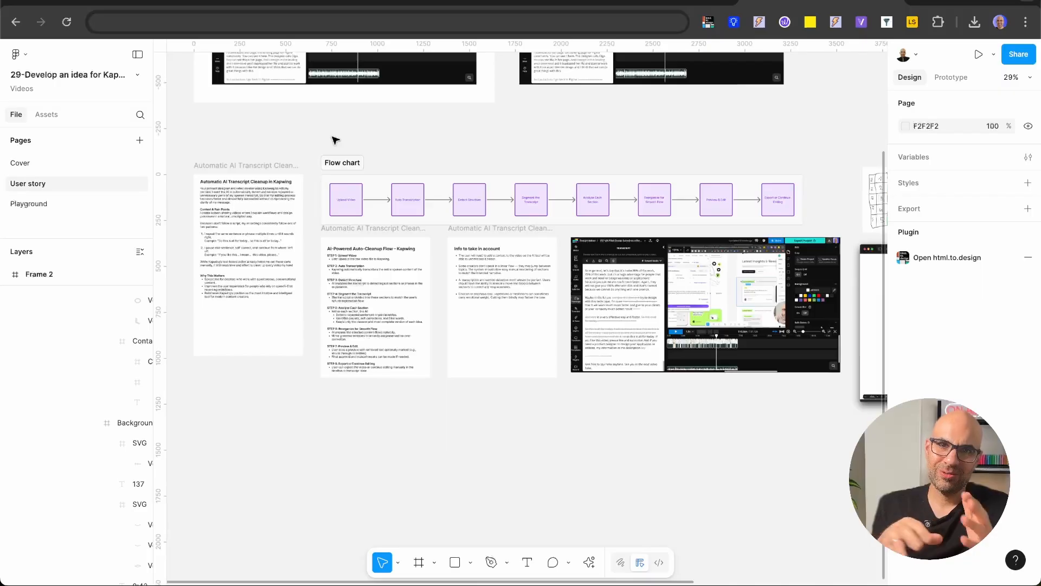
Open the Playground page in the Figma design file and examine the hand-drawn section layout sketches below Frame 8
{"action": "left_click", "coordinate": [29, 204]}
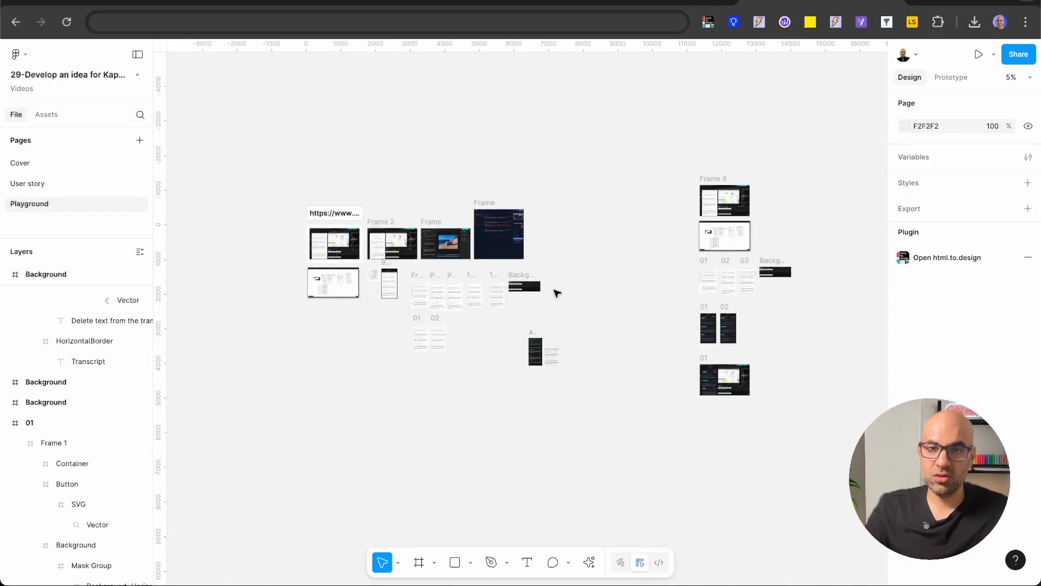
{"action": "scroll", "coordinate": [557, 292], "scroll_direction": "right", "scroll_amount": 4}
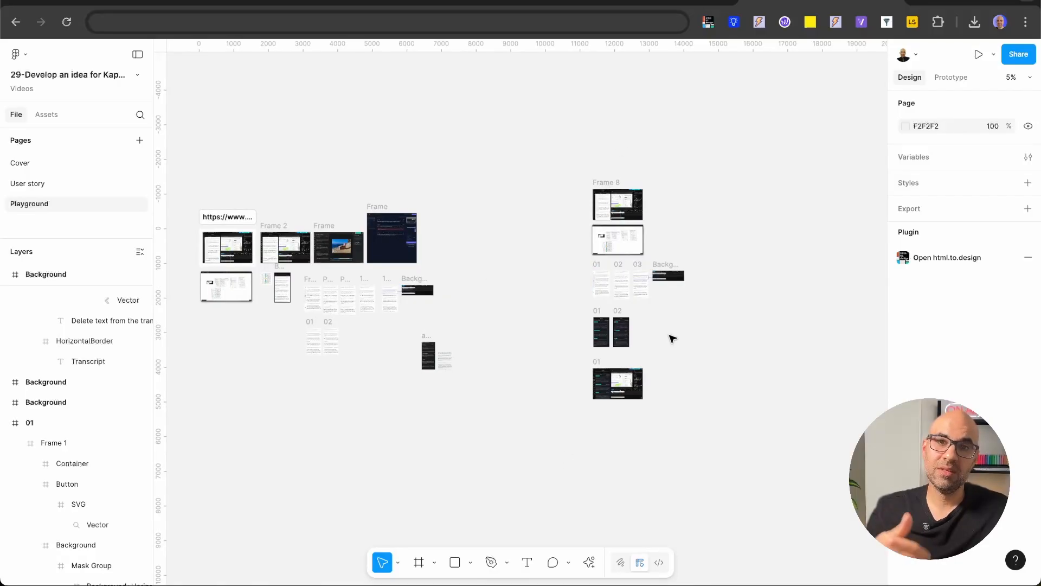
{"action": "scroll", "coordinate": [629, 203], "scroll_direction": "up", "scroll_amount": 8}
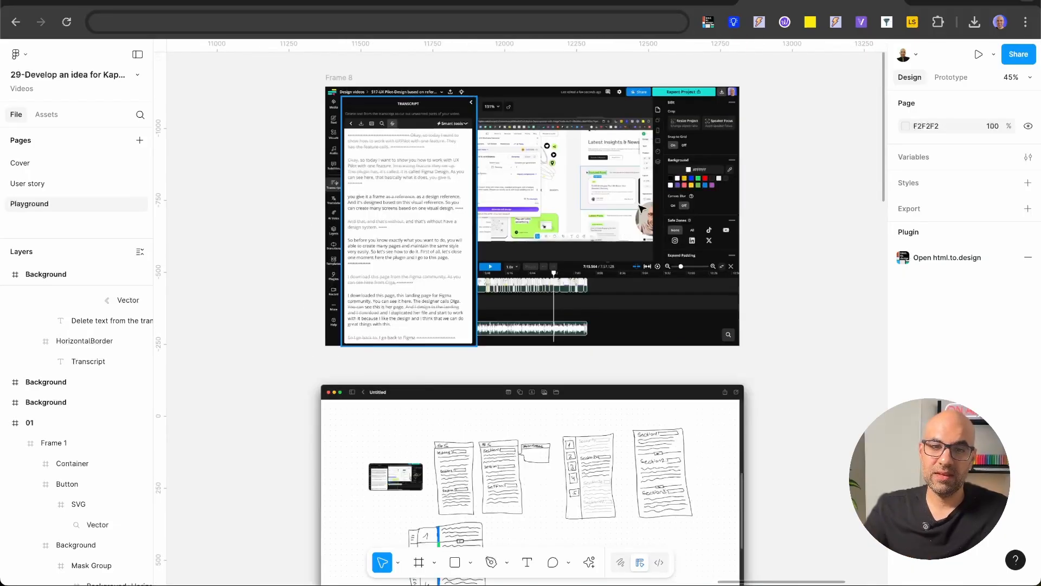
{"action": "scroll", "coordinate": [467, 238], "scroll_direction": "down", "scroll_amount": 1}
{"action": "scroll", "coordinate": [504, 304], "scroll_direction": "down", "scroll_amount": 5}
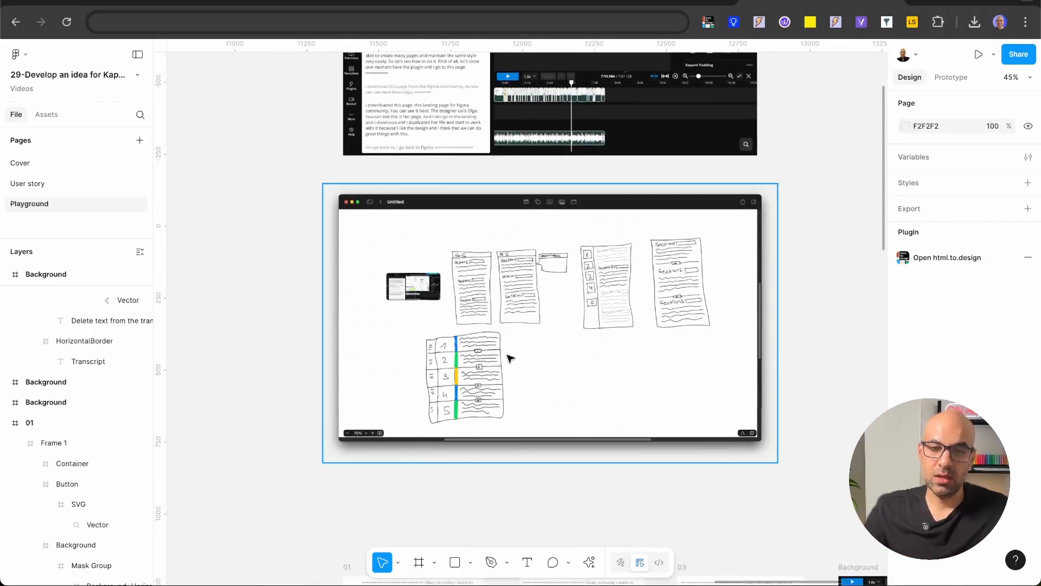
{"action": "scroll", "coordinate": [506, 353], "scroll_direction": "up", "scroll_amount": 6}
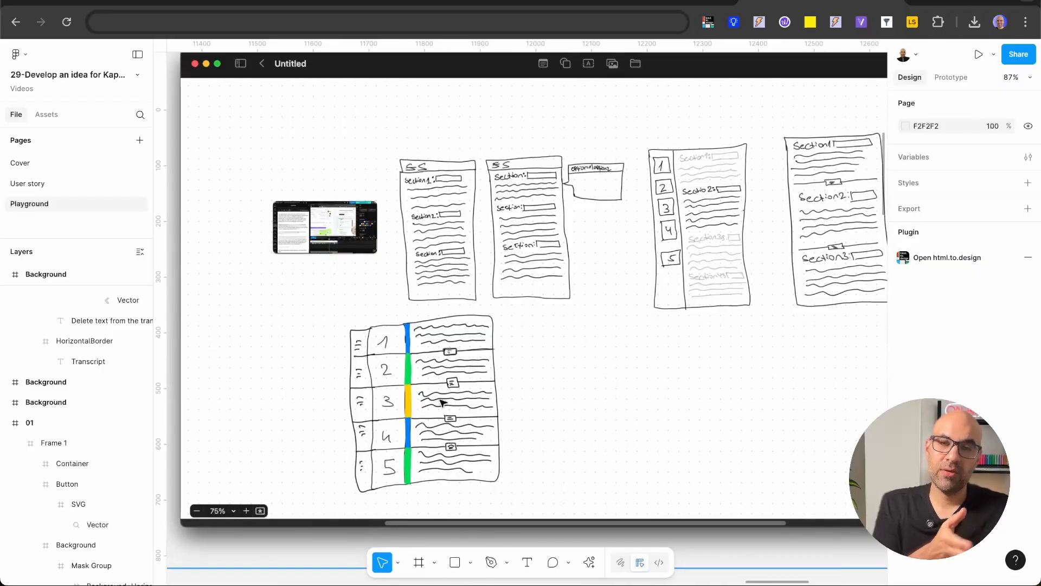
{"action": "scroll", "coordinate": [423, 379], "scroll_direction": "up", "scroll_amount": 10}
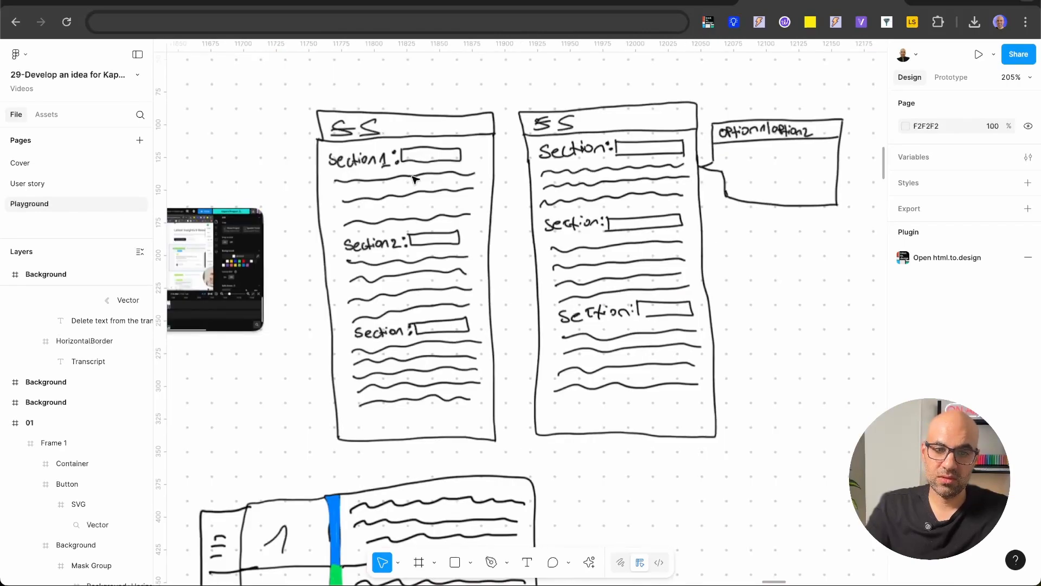
{"action": "scroll", "coordinate": [629, 203], "scroll_direction": "right", "scroll_amount": 10}
{"action": "scroll", "coordinate": [629, 203], "scroll_direction": "right", "scroll_amount": 3}
{"action": "scroll", "coordinate": [629, 204], "scroll_direction": "up", "scroll_amount": 2}
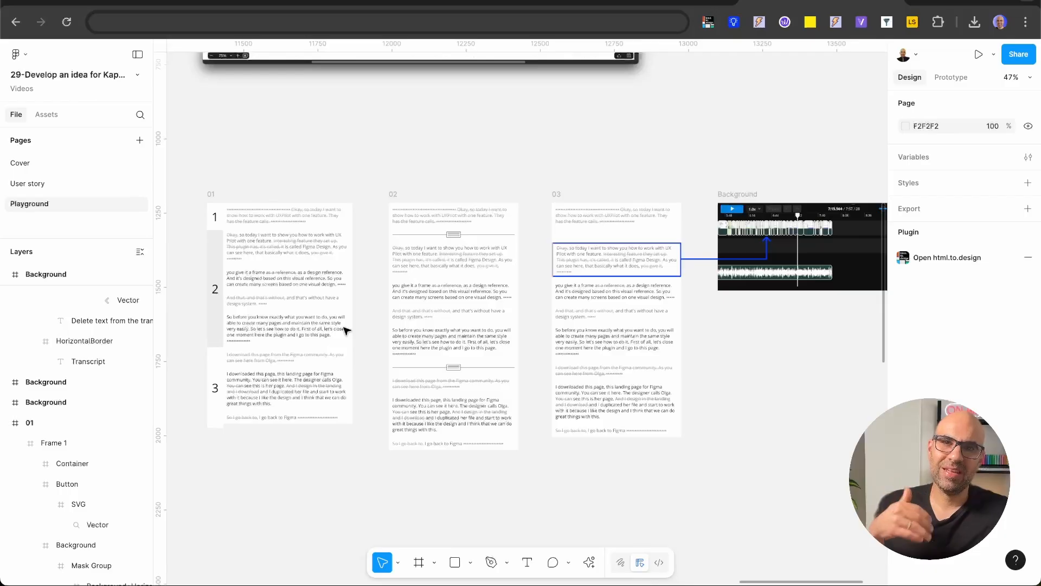
Compare the numbered-section transcript wireframe 01 with the divider-based wireframe 02
{"action": "scroll", "coordinate": [263, 329], "scroll_direction": "up", "scroll_amount": 5}
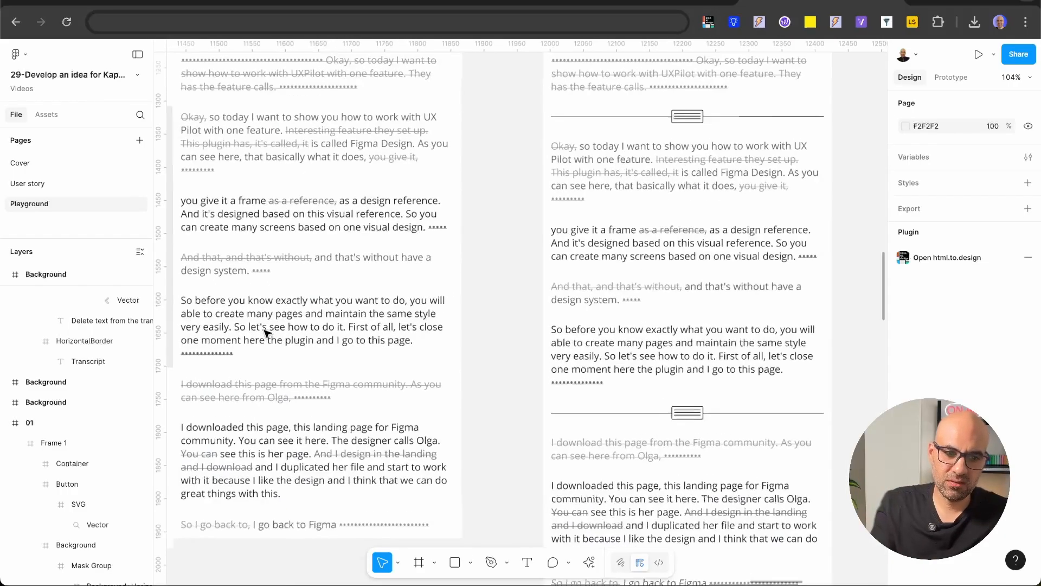
{"action": "scroll", "coordinate": [263, 329], "scroll_direction": "left", "scroll_amount": 3}
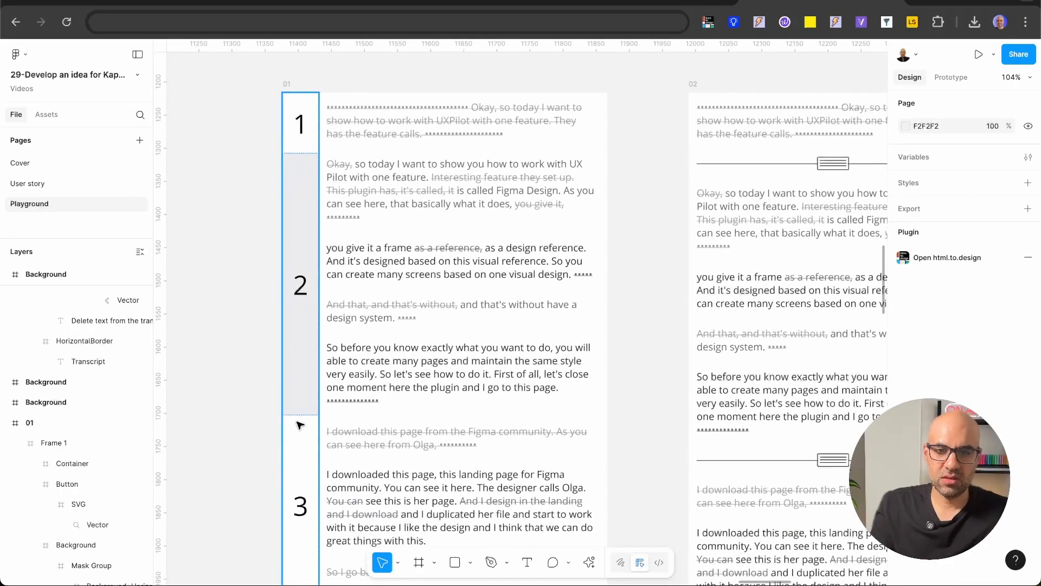
{"action": "scroll", "coordinate": [298, 423], "scroll_direction": "right", "scroll_amount": 5}
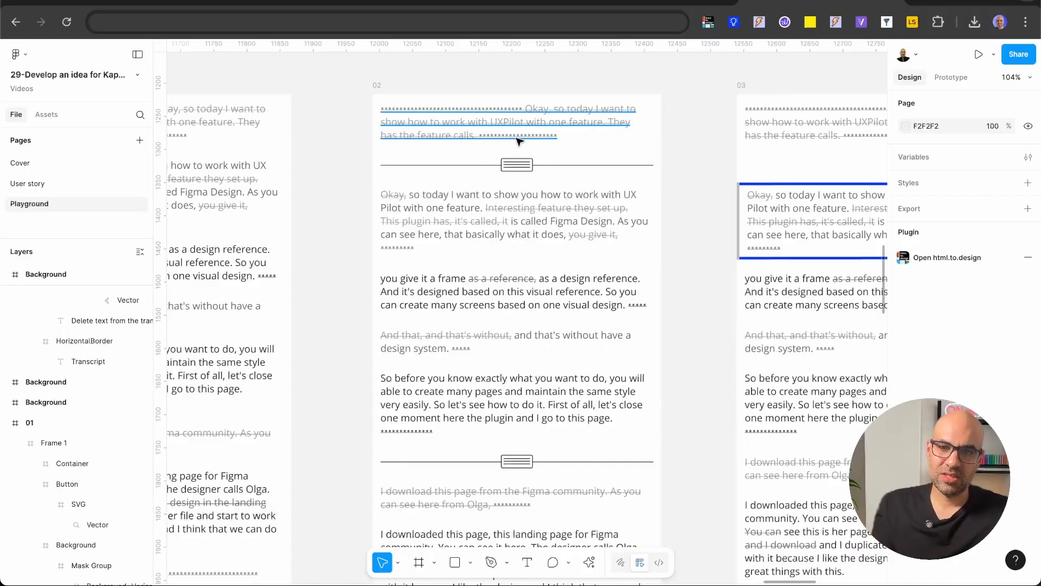
Switch to ChatGPT and read the prompt about reordering sections and moving text, plus the list of additional issues to solve
{"action": "scroll", "coordinate": [518, 142], "scroll_direction": "right", "scroll_amount": 10}
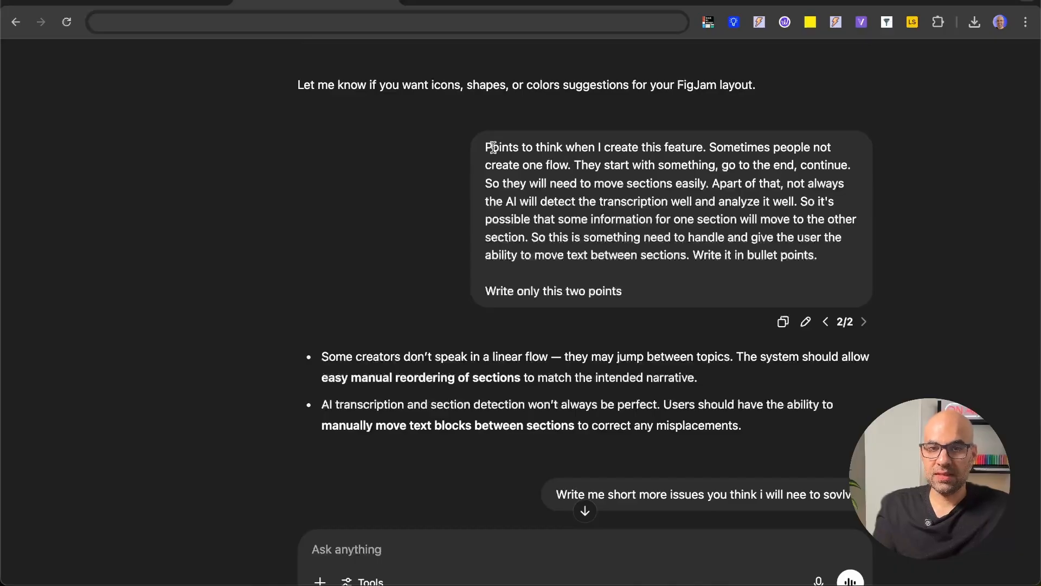
{"action": "left_click_drag", "start_coordinate": [492, 147], "coordinate": [711, 183]}
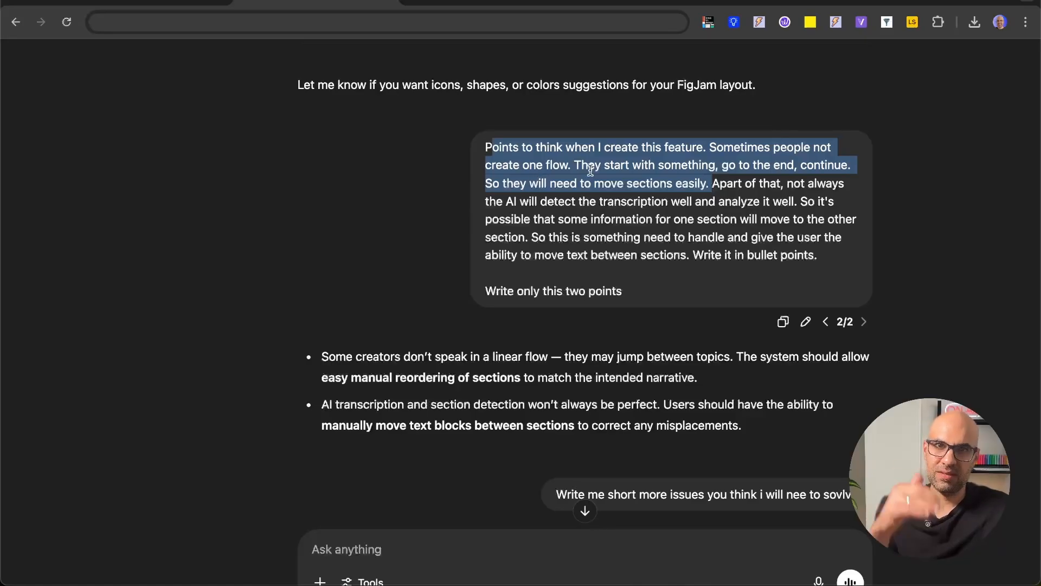
{"action": "scroll", "coordinate": [590, 170], "scroll_direction": "down", "scroll_amount": 5}
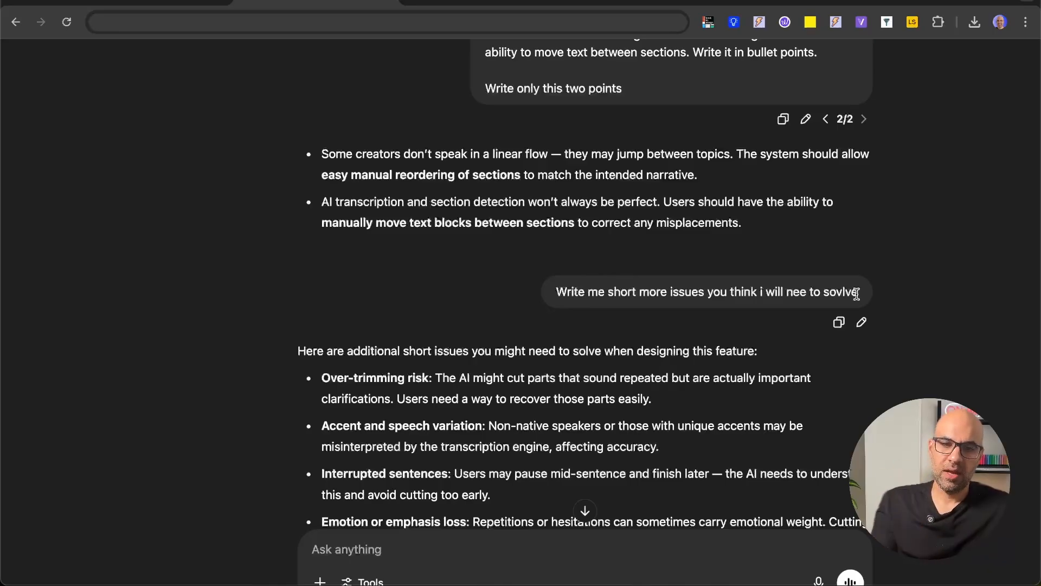
{"action": "scroll", "coordinate": [700, 415], "scroll_direction": "down", "scroll_amount": 3}
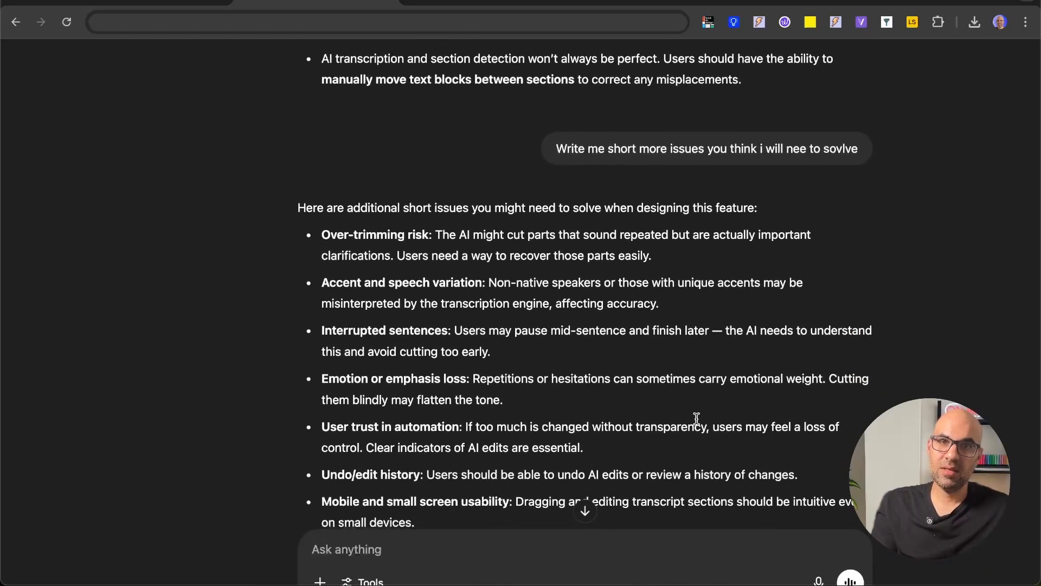
{"action": "scroll", "coordinate": [530, 337], "scroll_direction": "down", "scroll_amount": 1}
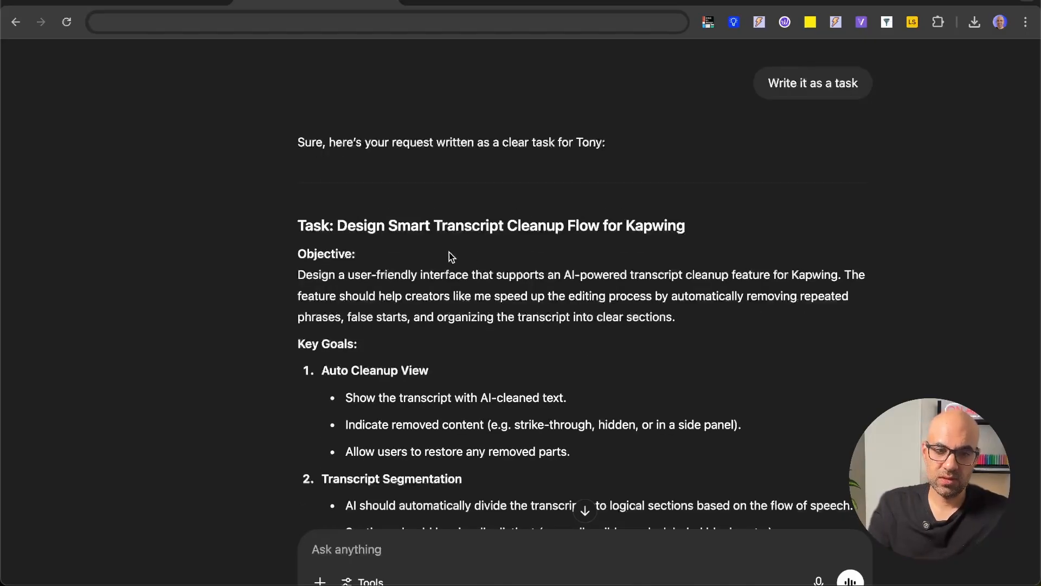
Read the Smart Transcript Cleanup Flow task in ChatGPT, from its objective through the key goals and design considerations
{"action": "scroll", "coordinate": [409, 305], "scroll_direction": "down", "scroll_amount": 3}
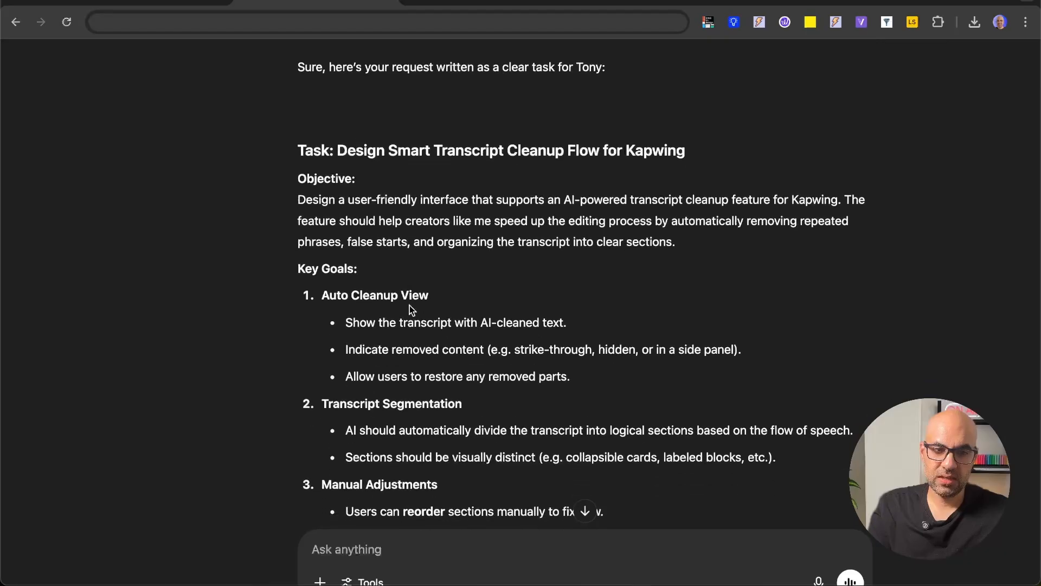
{"action": "scroll", "coordinate": [405, 314], "scroll_direction": "down", "scroll_amount": 8}
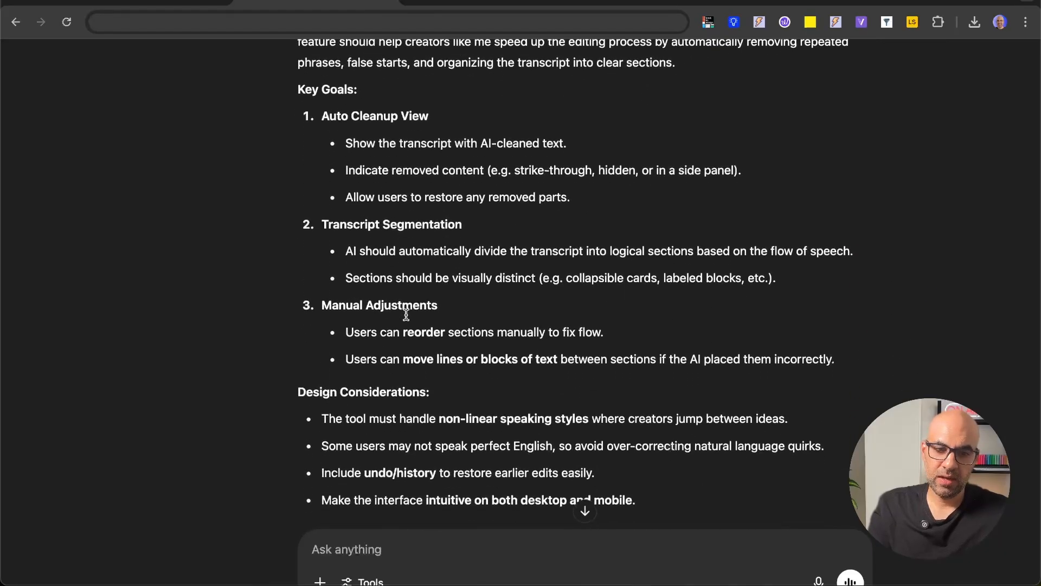
{"action": "scroll", "coordinate": [405, 315], "scroll_direction": "down", "scroll_amount": 1}
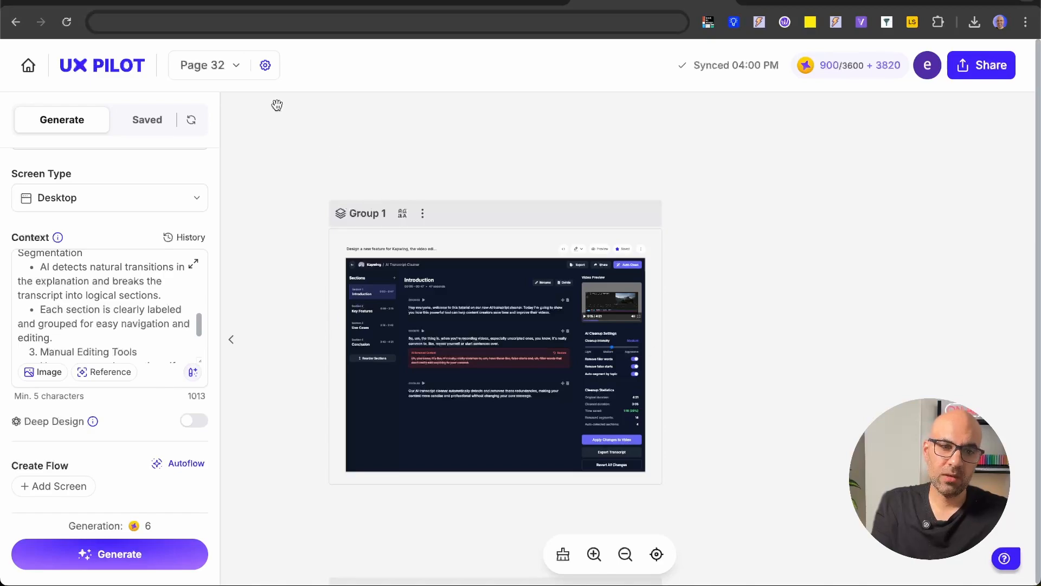
Review the page context in UX Pilot's page settings and read the full generation prompt in the expanded Context editor
{"action": "left_click", "coordinate": [266, 65]}
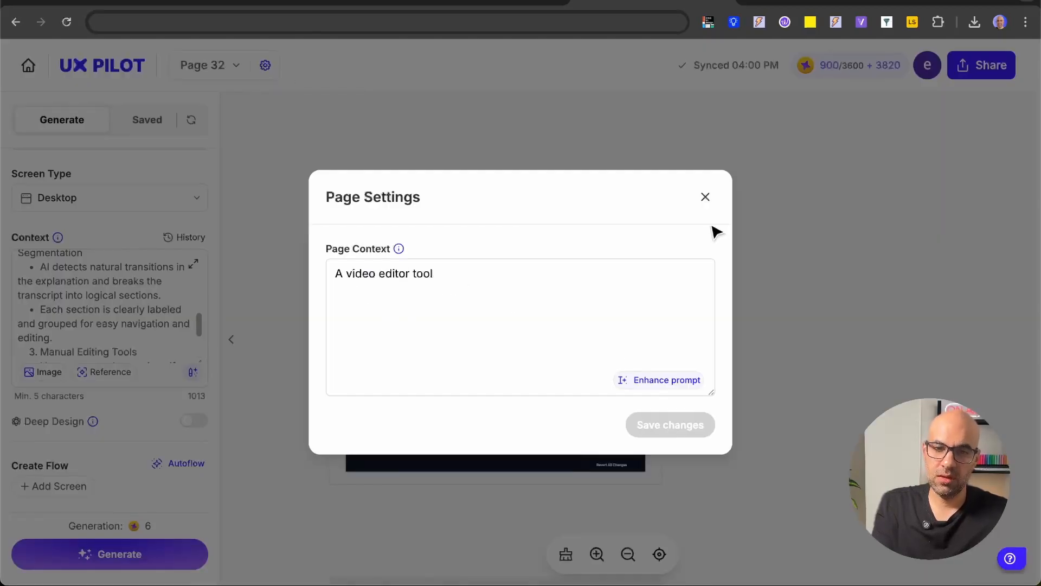
{"action": "left_click", "coordinate": [706, 197]}
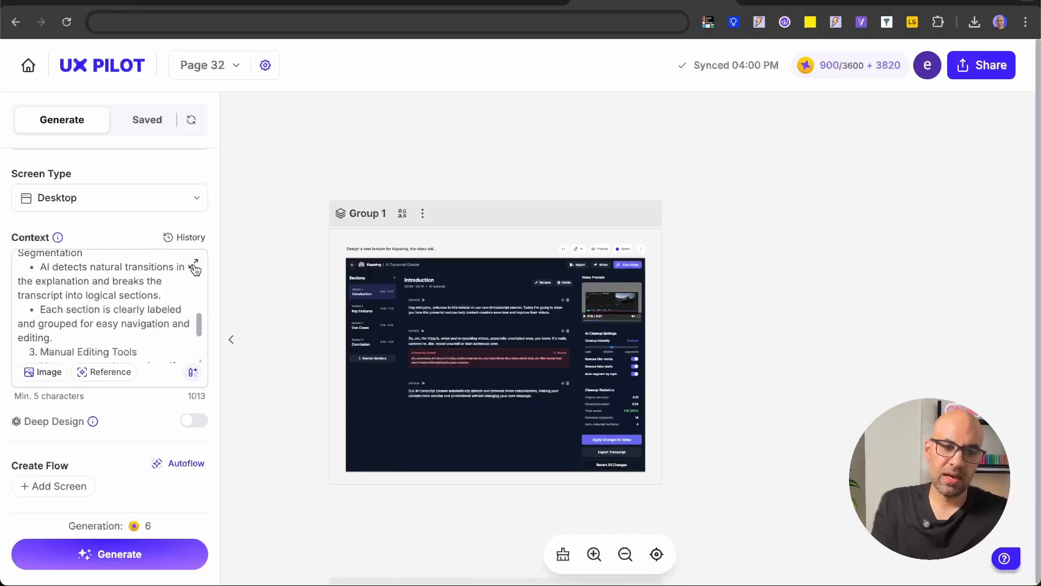
{"action": "left_click", "coordinate": [195, 266]}
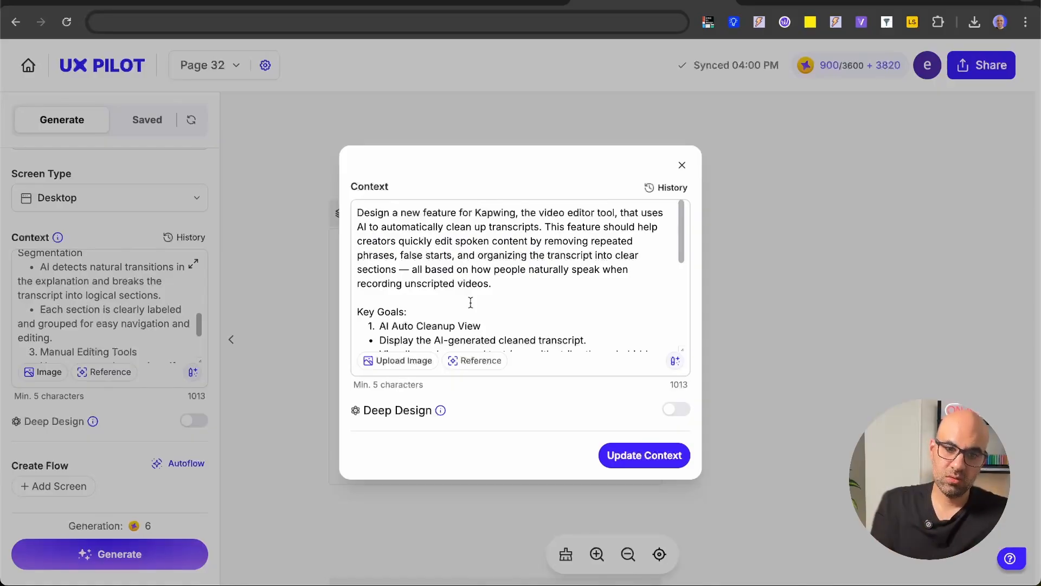
{"action": "scroll", "coordinate": [471, 302], "scroll_direction": "down", "scroll_amount": 2}
{"action": "scroll", "coordinate": [470, 302], "scroll_direction": "down", "scroll_amount": 5}
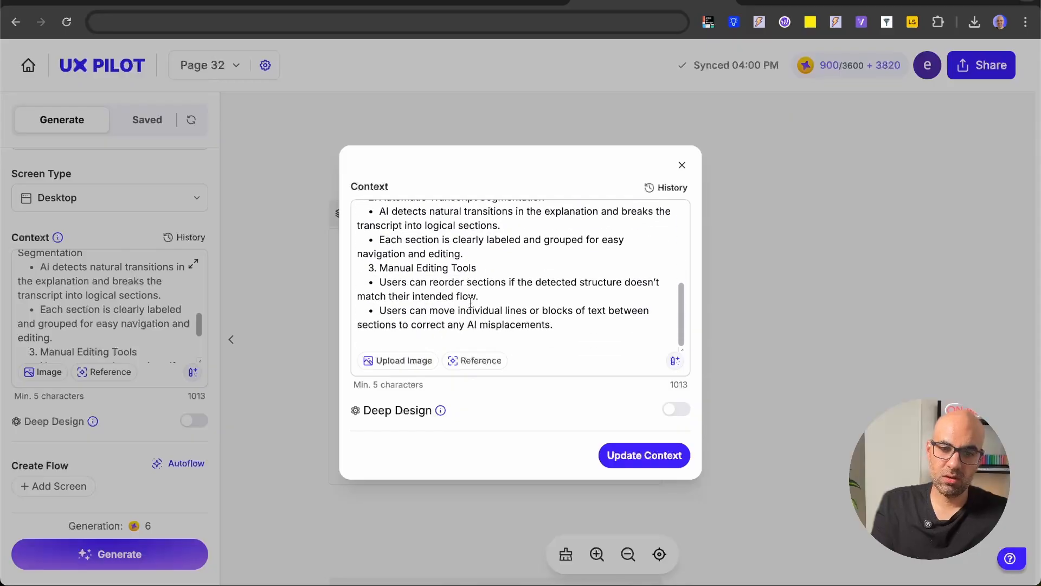
{"action": "key", "text": "Escape"}
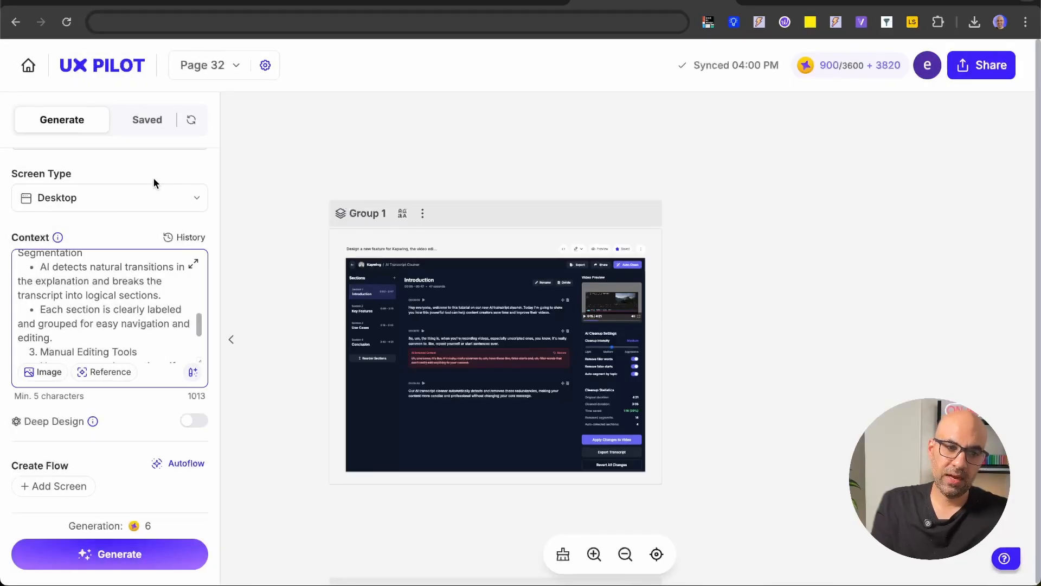
Set the use case to Hifi Designs and check the Deep Design option for the desktop screen
{"action": "scroll", "coordinate": [155, 182], "scroll_direction": "up", "scroll_amount": 3}
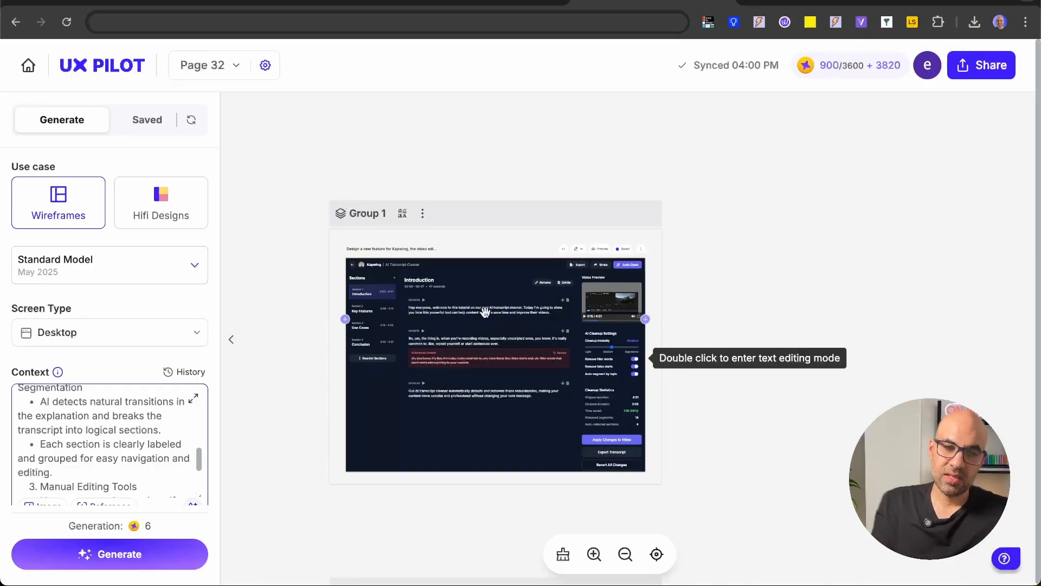
{"action": "left_click", "coordinate": [184, 211]}
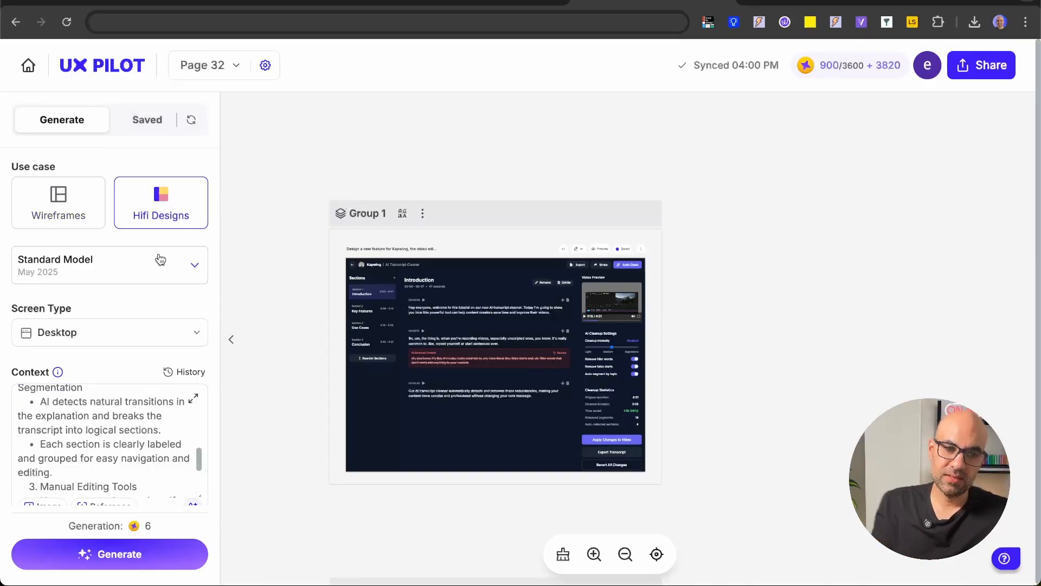
{"action": "scroll", "coordinate": [155, 267], "scroll_direction": "down", "scroll_amount": 1}
{"action": "scroll", "coordinate": [155, 266], "scroll_direction": "down", "scroll_amount": 2}
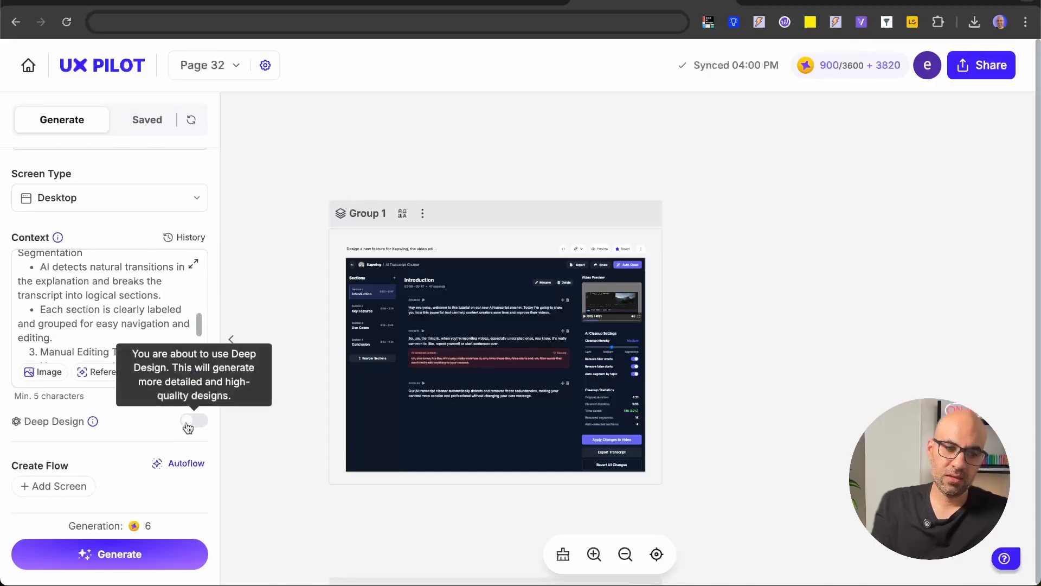
Compare the generated transcript cleanup screens on Page 32, from the Group 1 design to the light wireframe in Group 4
{"action": "scroll", "coordinate": [380, 431], "scroll_direction": "up", "scroll_amount": 5}
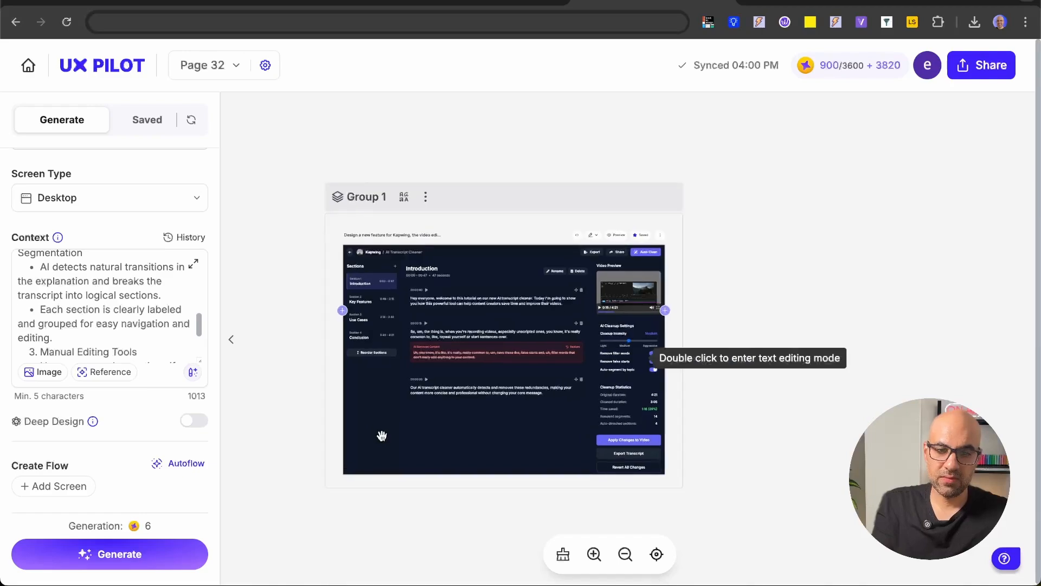
{"action": "scroll", "coordinate": [378, 437], "scroll_direction": "up", "scroll_amount": 3}
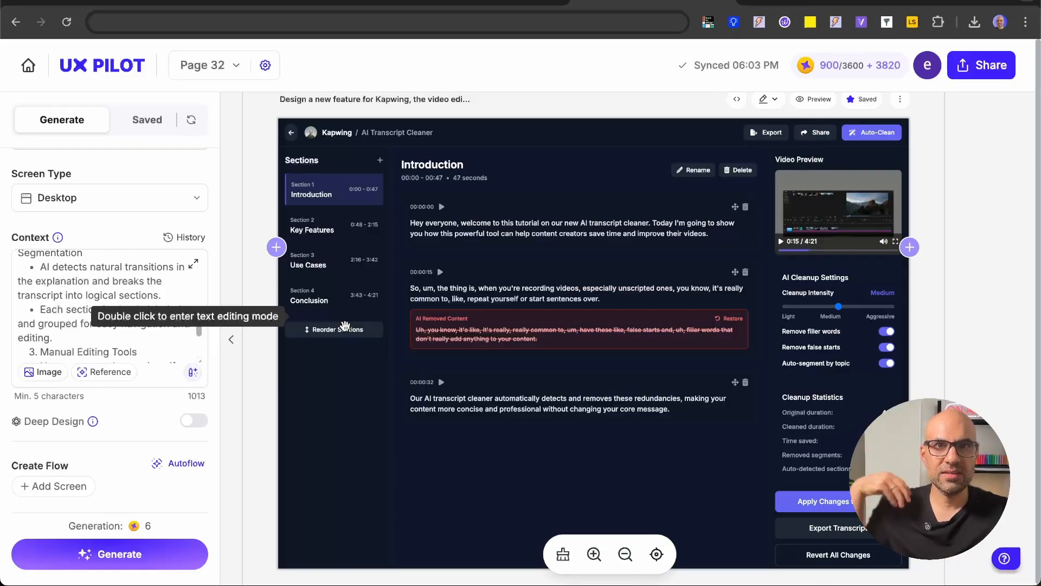
{"action": "scroll", "coordinate": [457, 412], "scroll_direction": "down", "scroll_amount": 10}
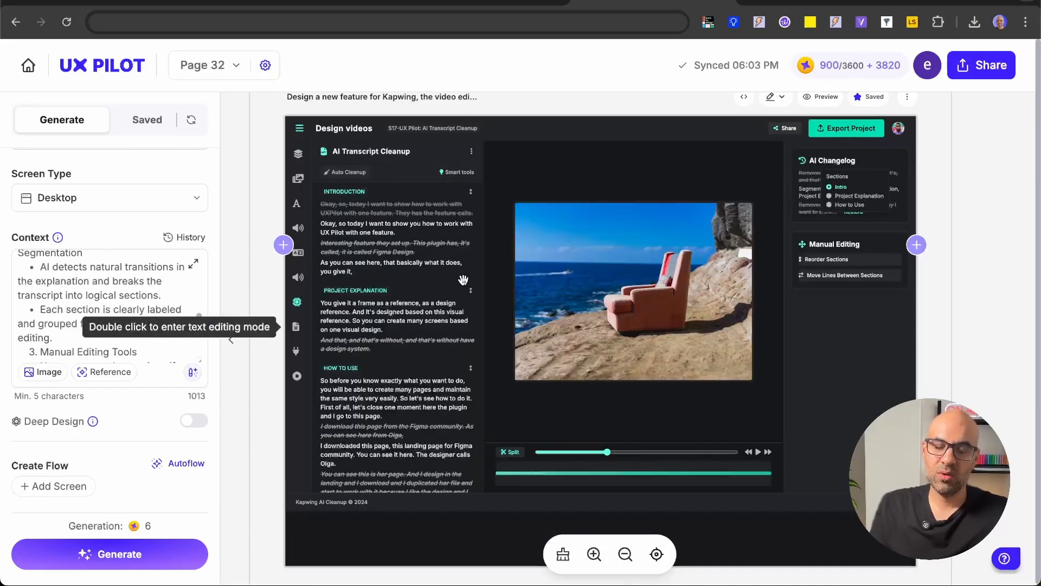
{"action": "left_click", "coordinate": [154, 7]}
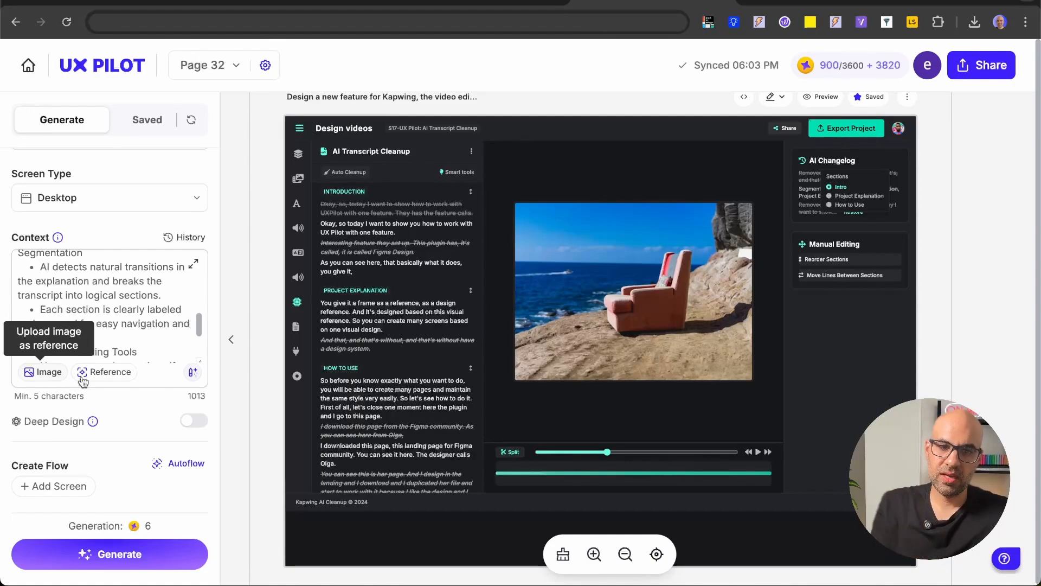
{"action": "scroll", "coordinate": [380, 270], "scroll_direction": "up", "scroll_amount": 3}
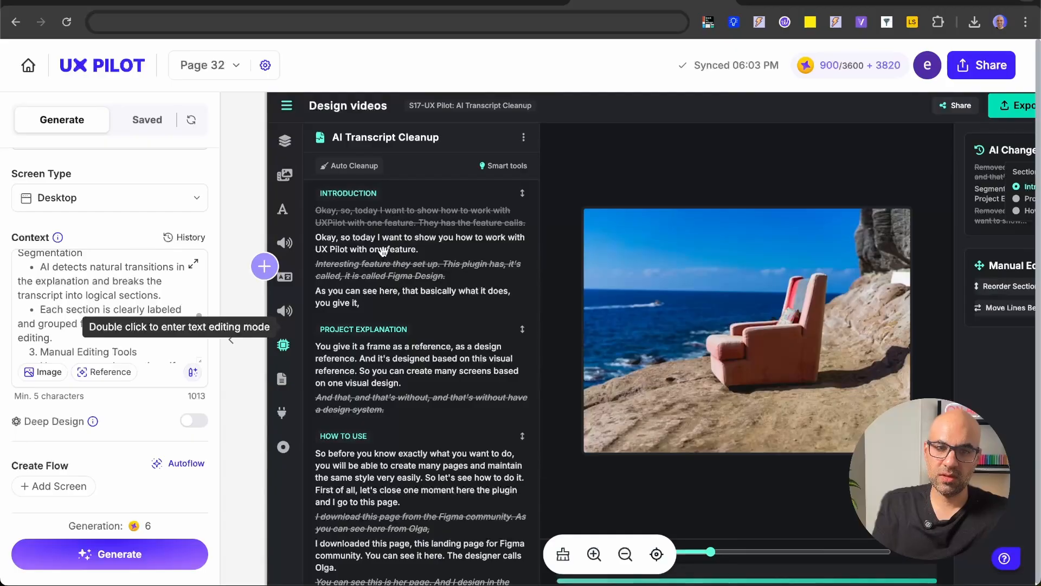
{"action": "scroll", "coordinate": [433, 268], "scroll_direction": "down", "scroll_amount": 3}
{"action": "scroll", "coordinate": [433, 268], "scroll_direction": "down", "scroll_amount": 3}
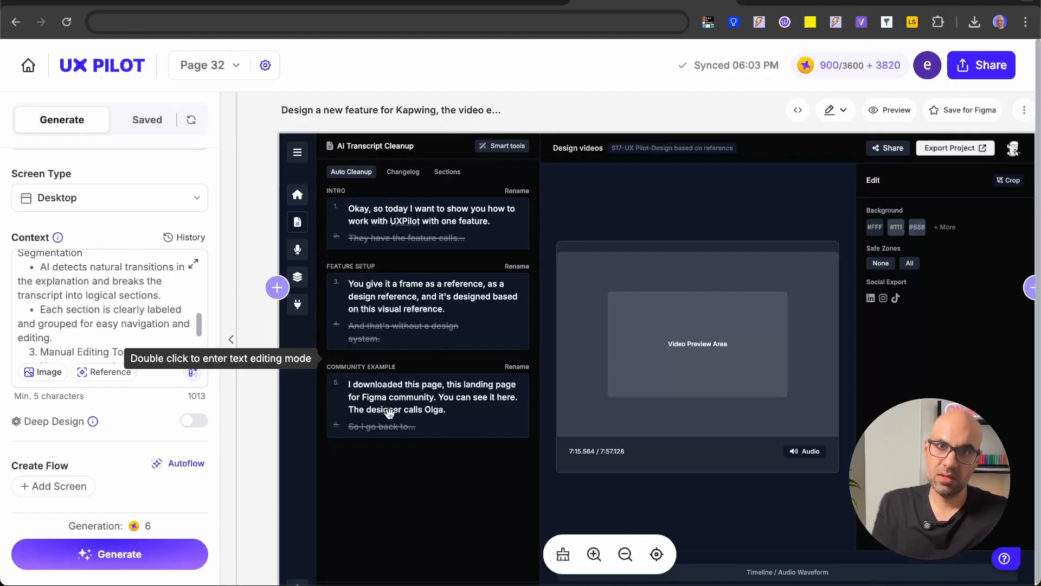
{"action": "scroll", "coordinate": [389, 414], "scroll_direction": "down", "scroll_amount": 3}
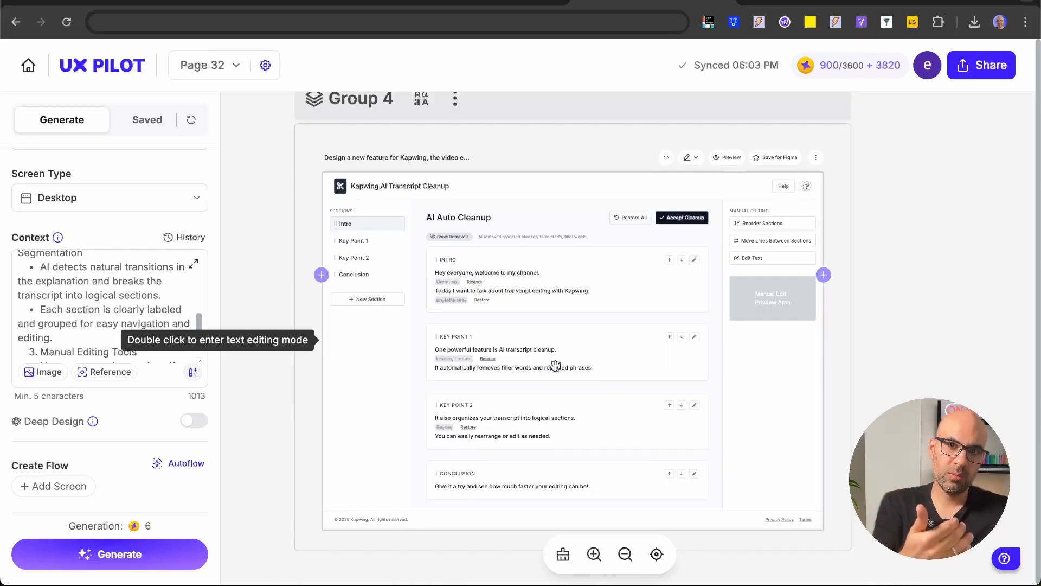
Switch to the Figma Playground page and identify the imported UX Pilot frame with the armchair preview
{"action": "key", "text": "ctrl+Tab"}
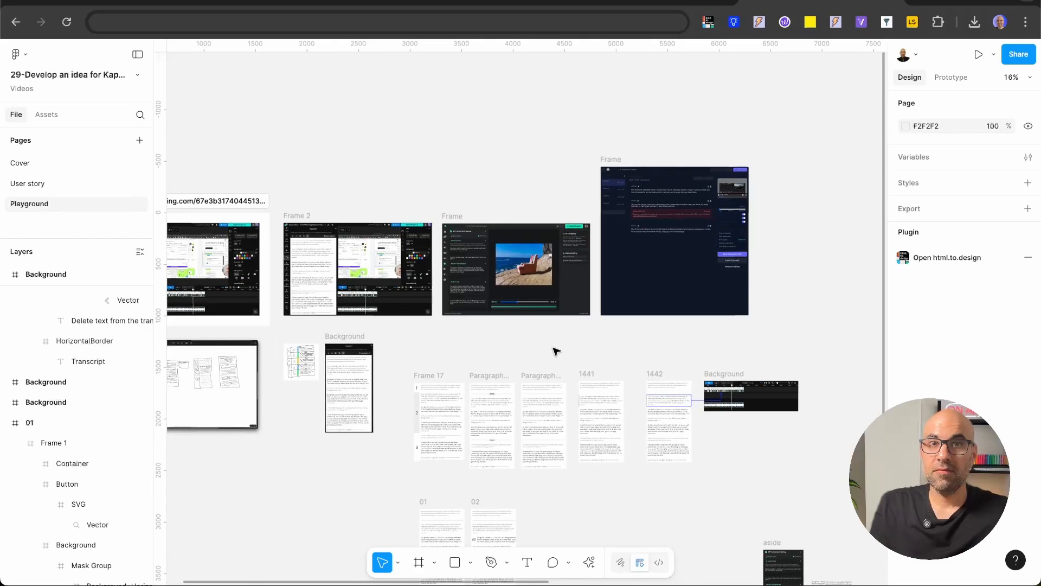
{"action": "left_click", "coordinate": [450, 217]}
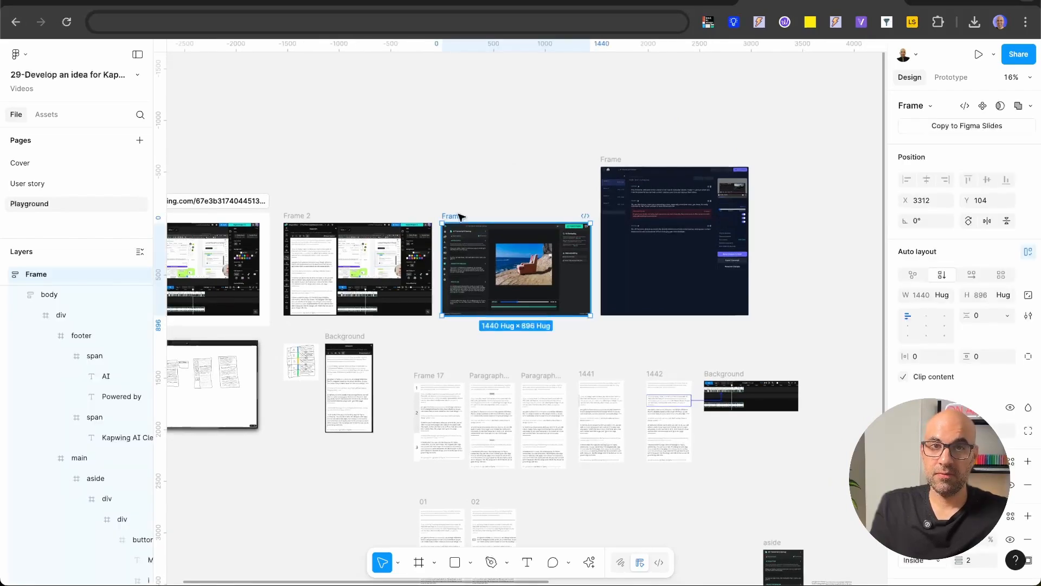
{"action": "left_click", "coordinate": [579, 353]}
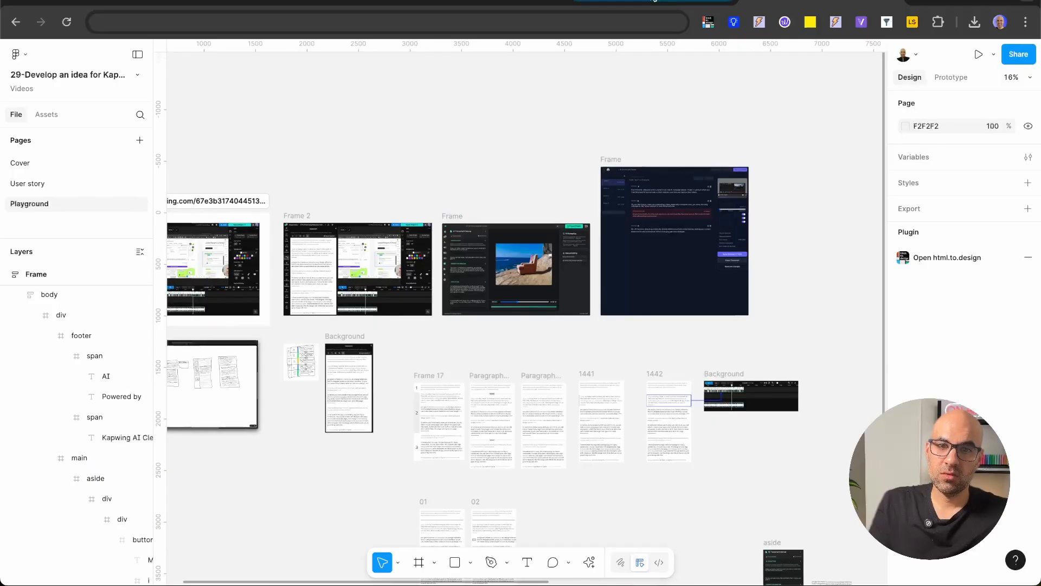
Return to UX Pilot and save the Group 2 design for use in Figma
{"action": "left_click", "coordinate": [653, 2]}
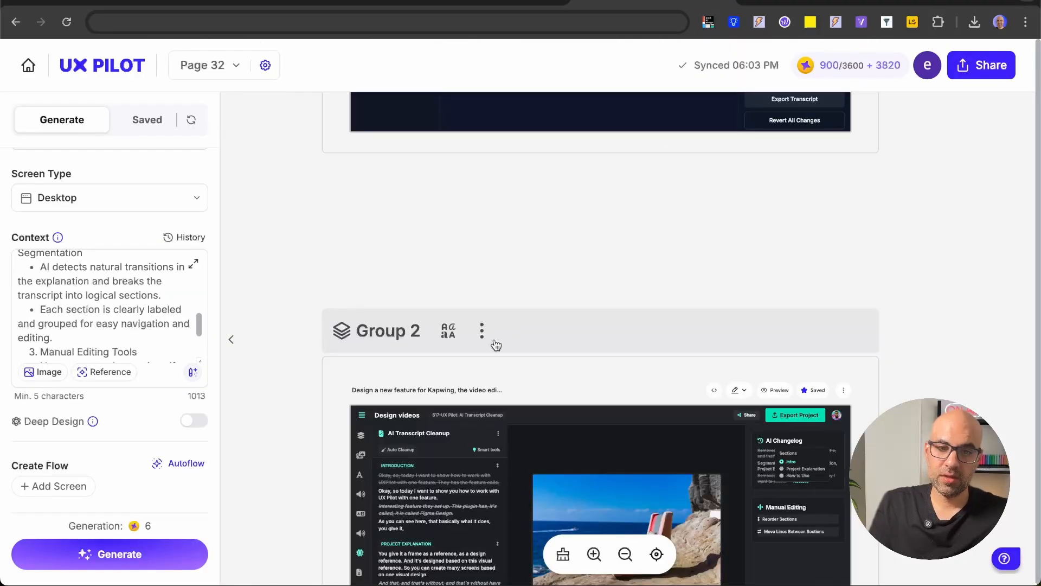
{"action": "left_click", "coordinate": [482, 332]}
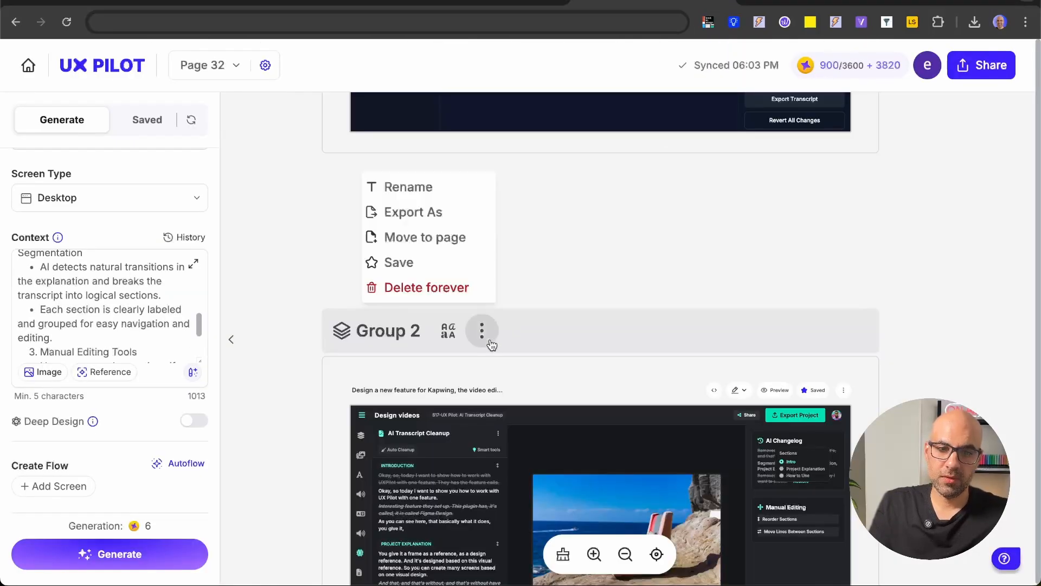
{"action": "left_click", "coordinate": [440, 275]}
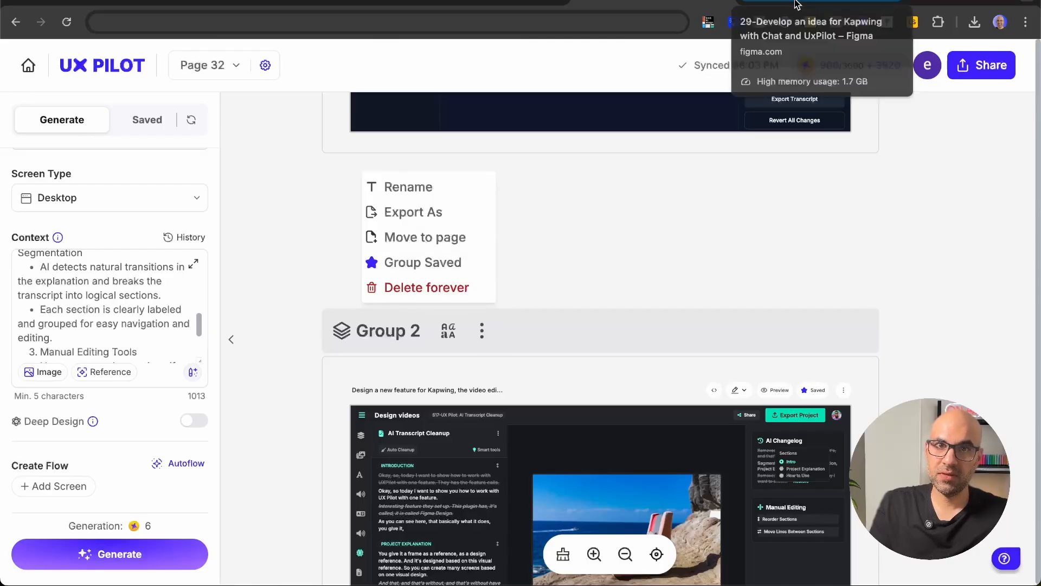
Run the UX Pilot plugin in the Figma file and import Group 2 from the saved designs
{"action": "left_click", "coordinate": [818, 4]}
{"action": "left_click", "coordinate": [587, 562]}
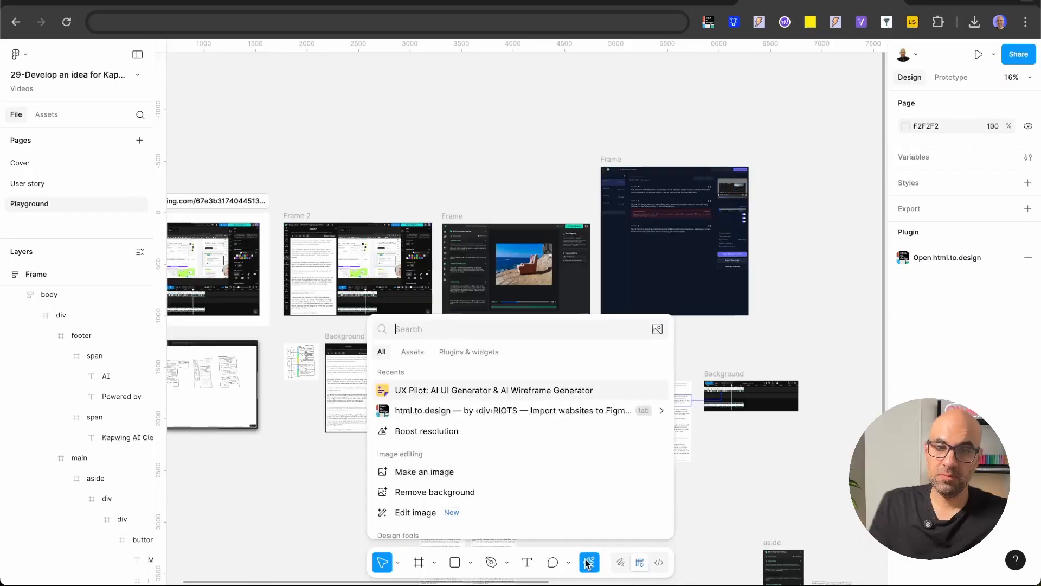
{"action": "left_click", "coordinate": [512, 388]}
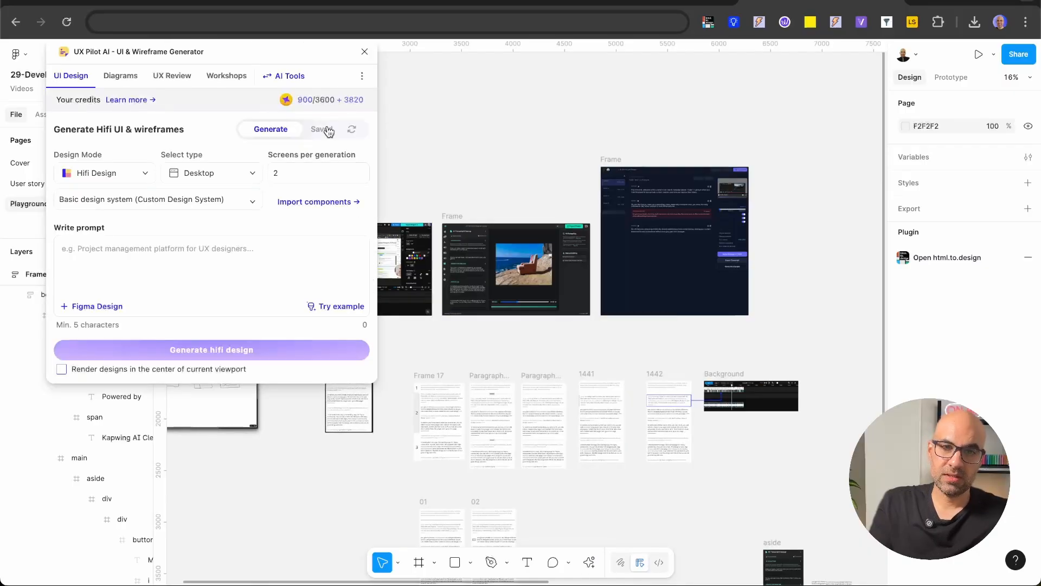
{"action": "left_click", "coordinate": [328, 129]}
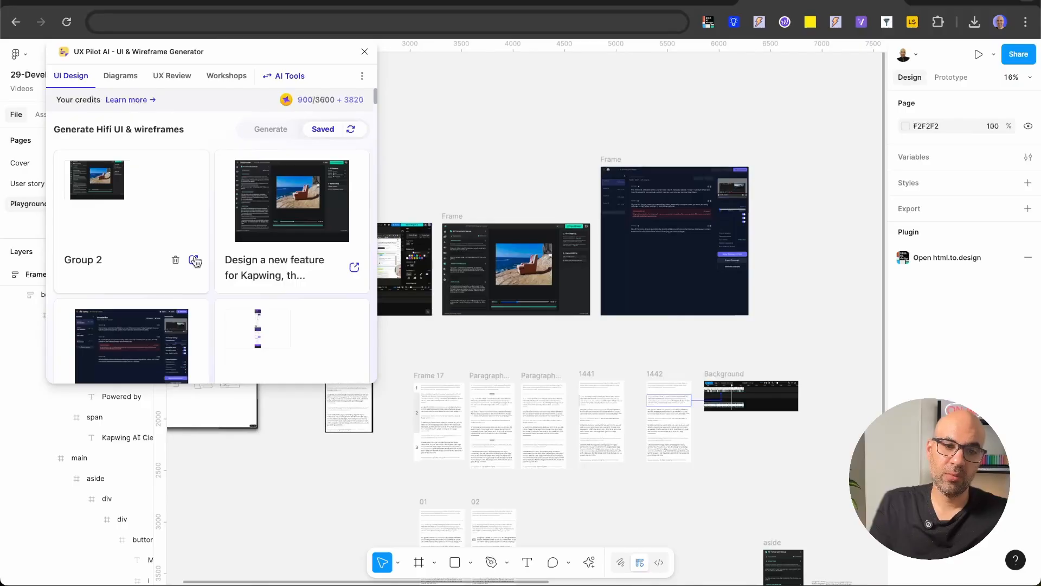
{"action": "left_click", "coordinate": [194, 260]}
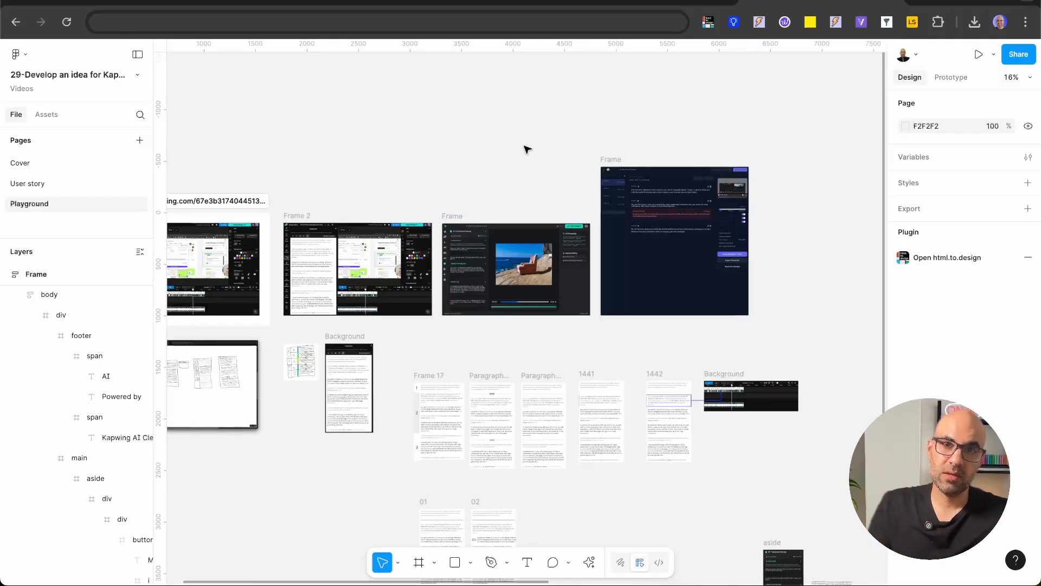
Examine the imported AI Transcript Cleanup frame's sections and struck-through transcript text up close
{"action": "left_click", "coordinate": [515, 260]}
{"action": "key", "text": "shift+2"}
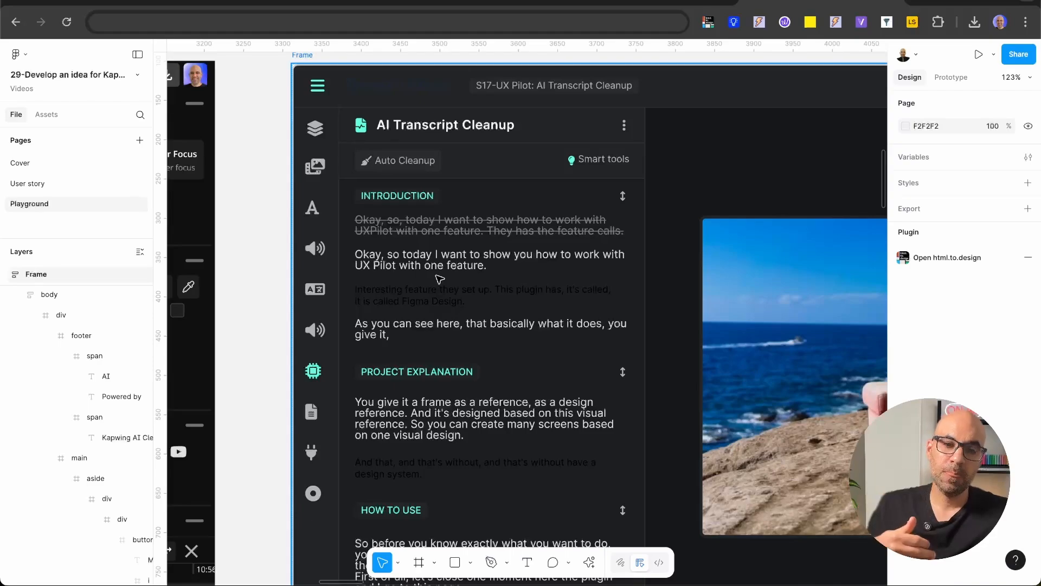
{"action": "scroll", "coordinate": [439, 278], "scroll_direction": "down", "scroll_amount": 5, "text": "ctrl"}
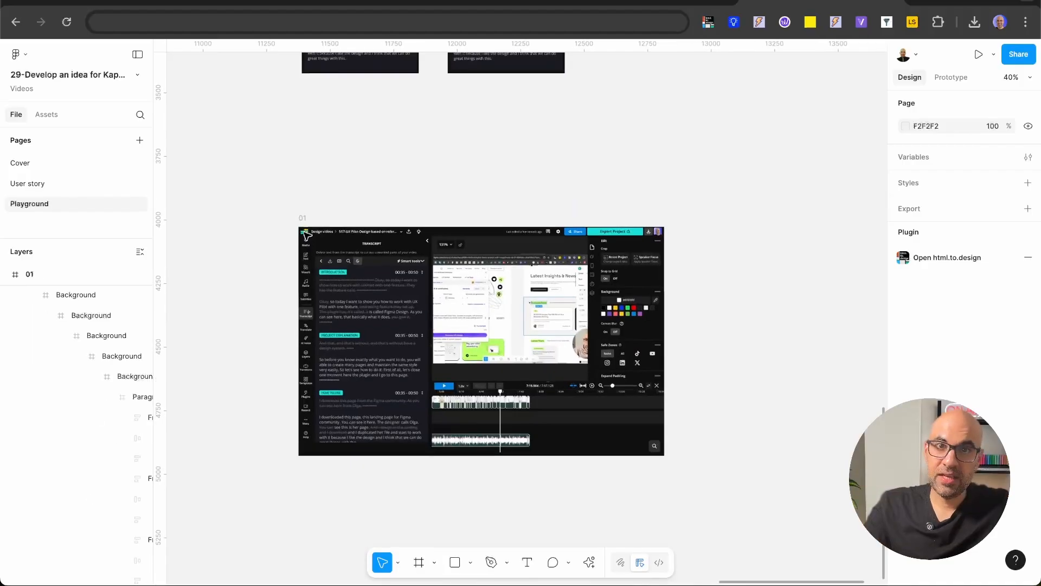
Examine the final Kapwing editor design 01, its labelled transcript sections with timestamps and the complete screen layout
{"action": "scroll", "coordinate": [348, 304], "scroll_direction": "up", "scroll_amount": 5}
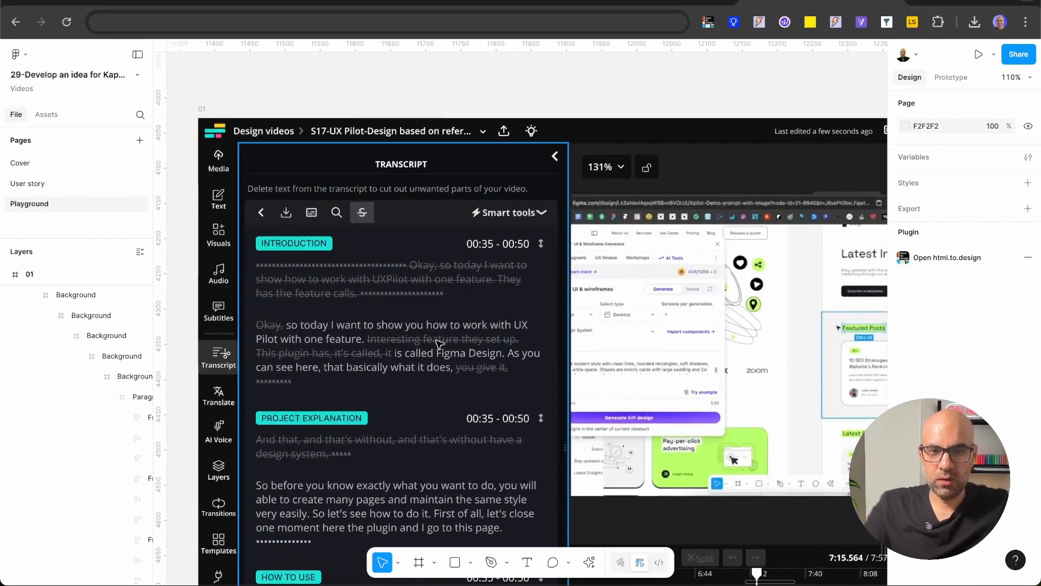
{"action": "scroll", "coordinate": [394, 339], "scroll_direction": "down", "scroll_amount": 3}
{"action": "scroll", "coordinate": [477, 385], "scroll_direction": "right", "scroll_amount": 2}
{"action": "scroll", "coordinate": [478, 386], "scroll_direction": "down", "scroll_amount": 1}
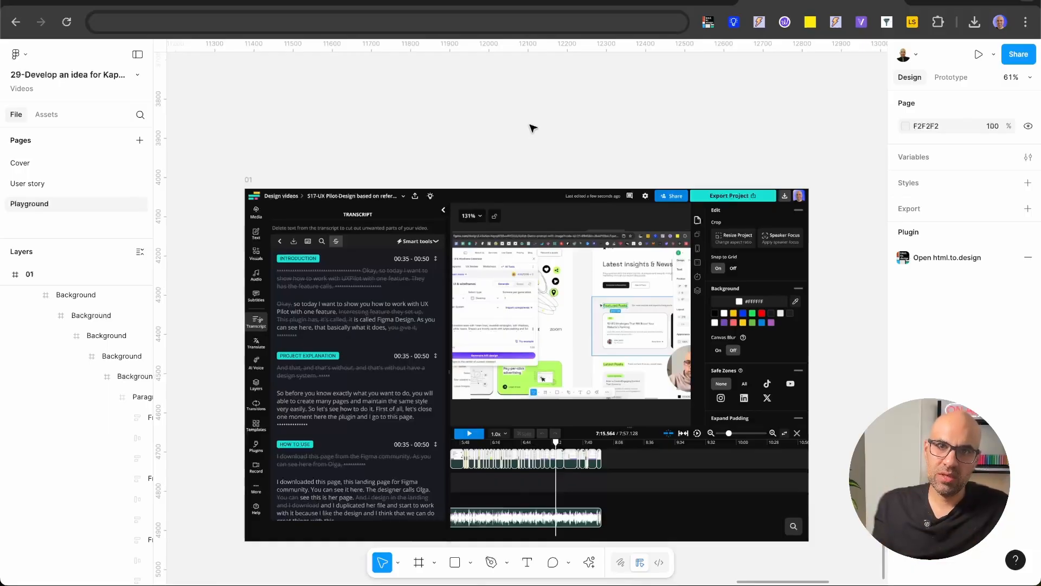
{"action": "scroll", "coordinate": [533, 128], "scroll_direction": "down", "scroll_amount": 2}
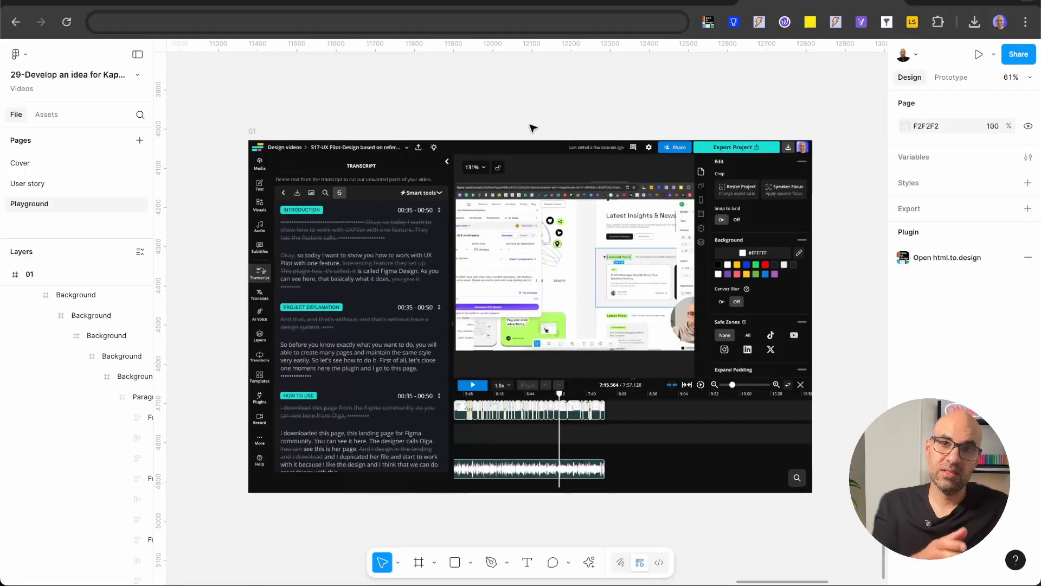